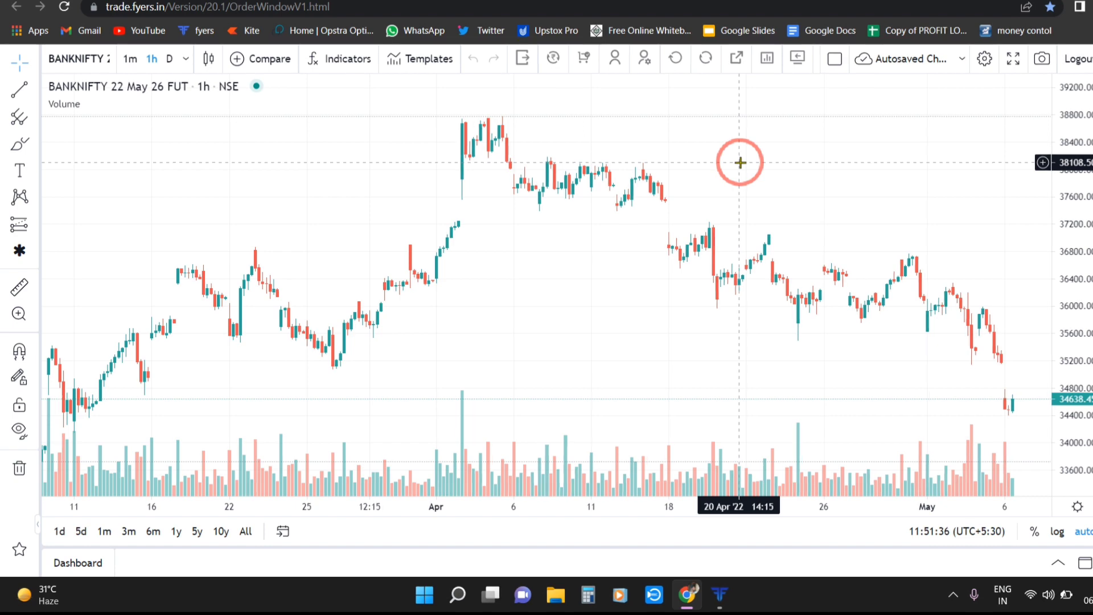
Open the BANKNIFTY option chain from the chart's context menu and move it right
scroll(740, 162, up, 2)
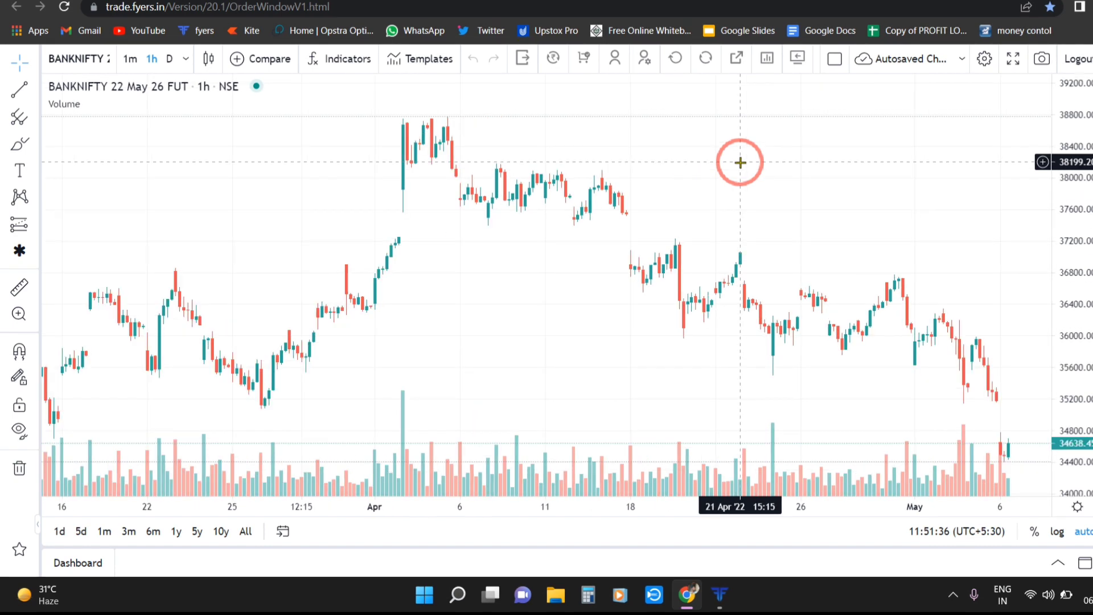
right_click(676, 144)
click(751, 453)
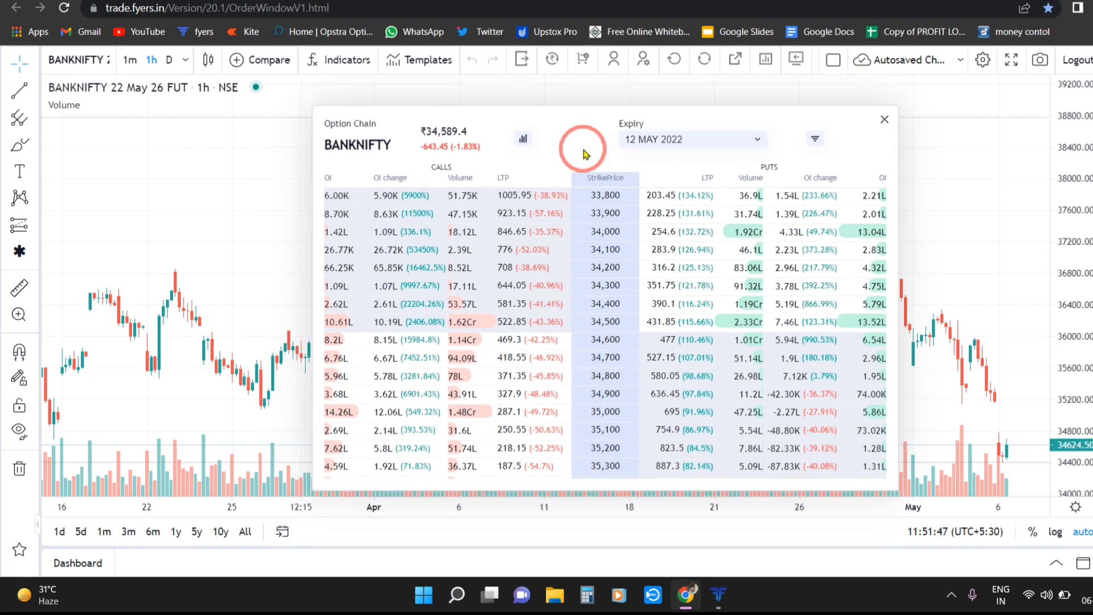
drag(566, 159, 715, 164)
click(582, 59)
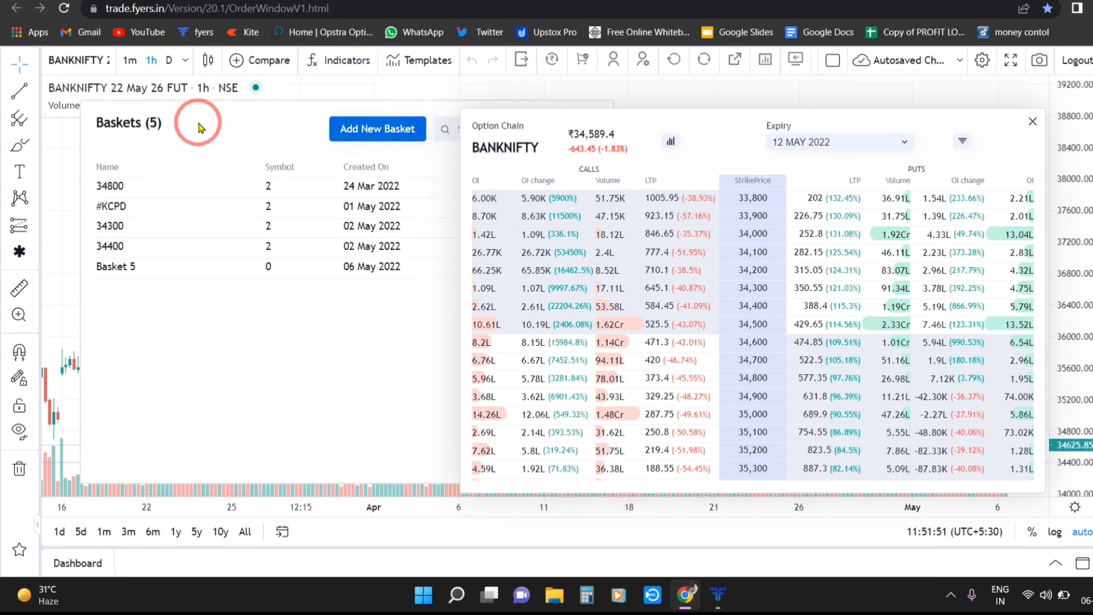
click(336, 127)
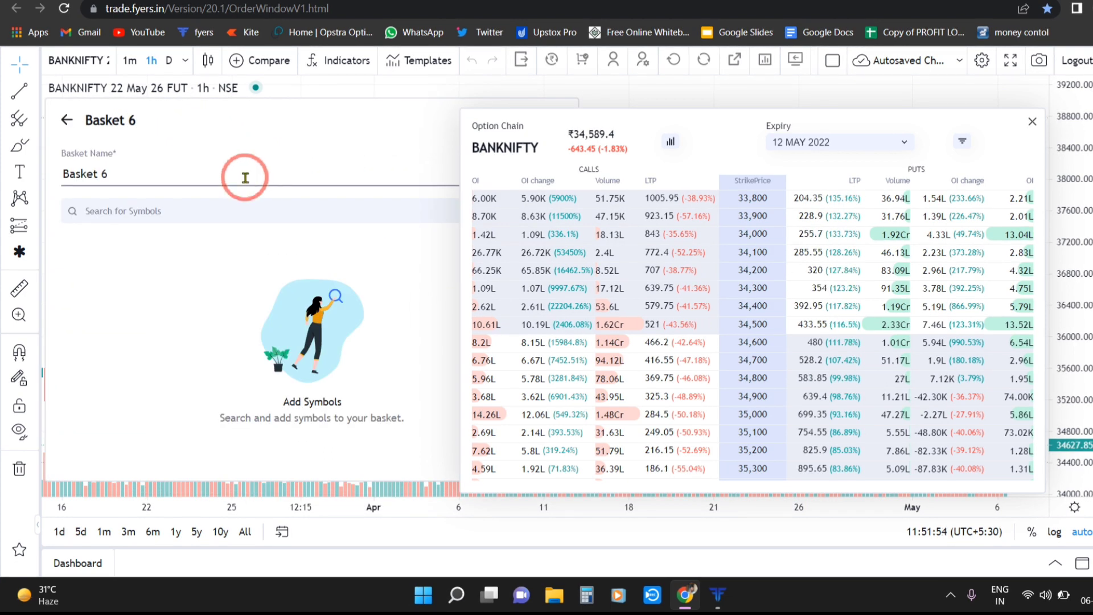
click(213, 205)
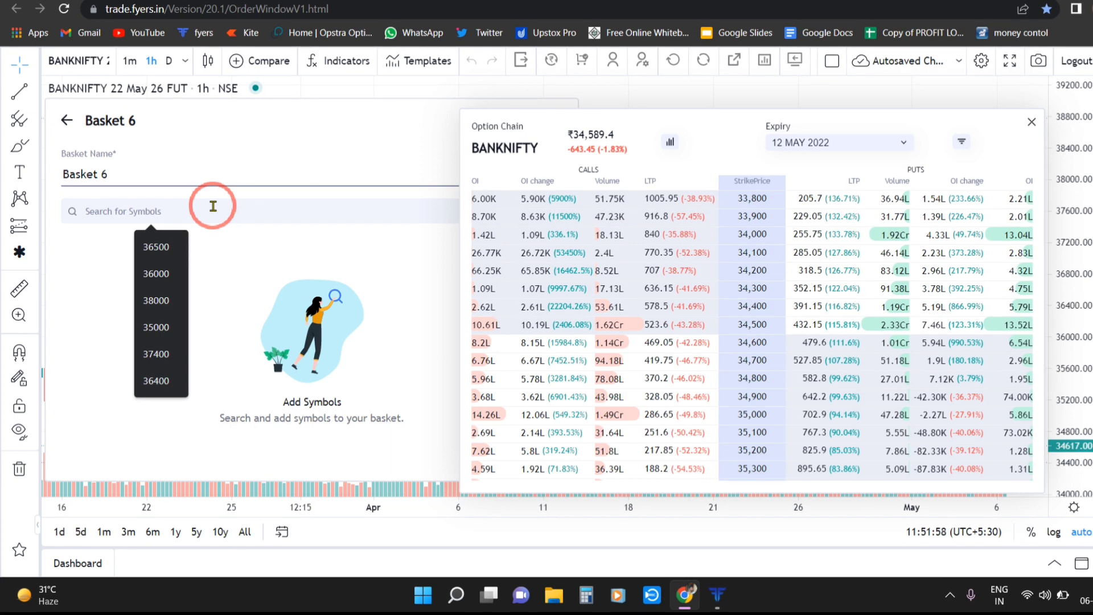
text(3500)
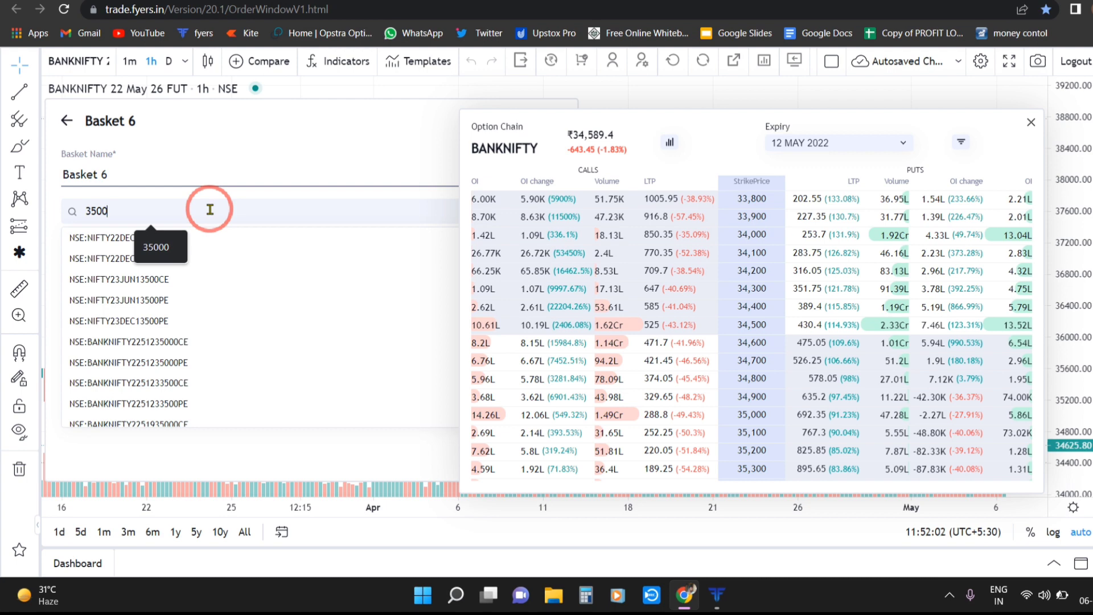
text(0)
click(200, 237)
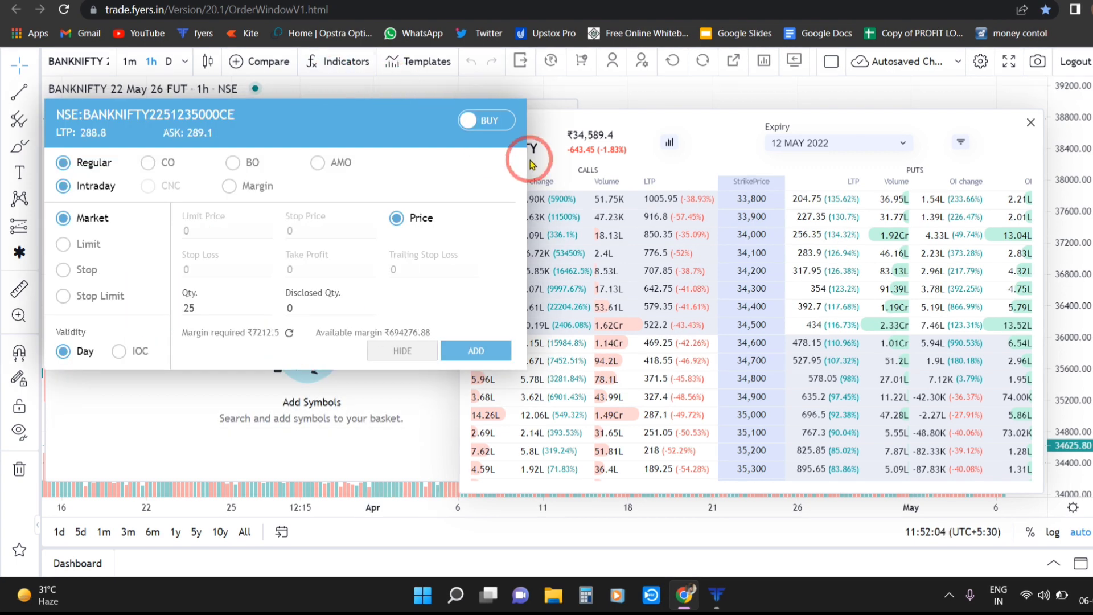
Add the 35000 CE Market Intraday buy order, quantity 25, to Basket 6 and close the option chain
drag(530, 164, 796, 130)
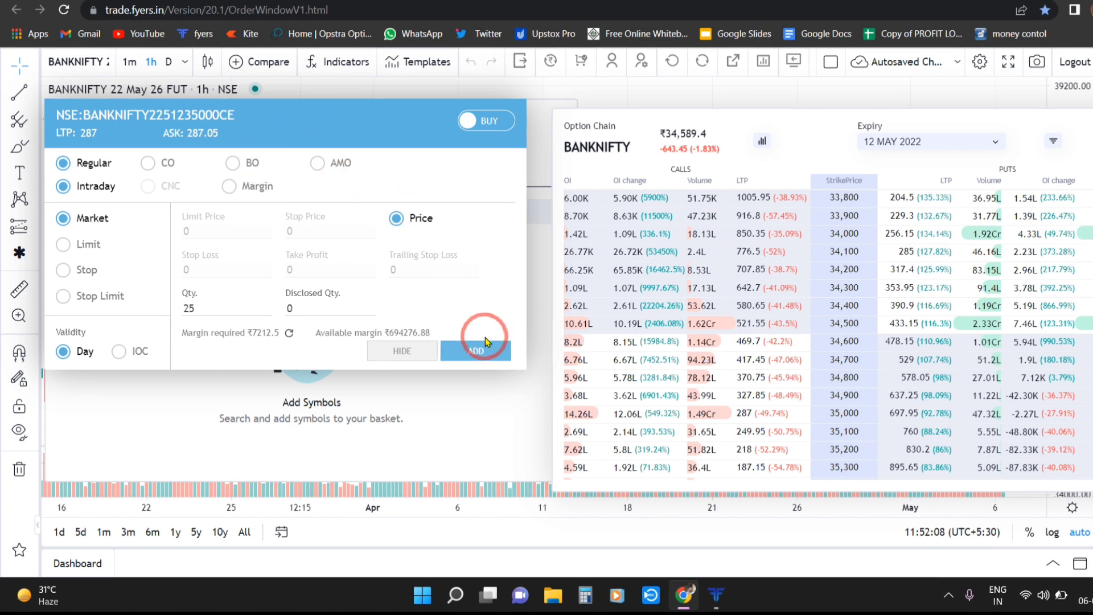
click(486, 343)
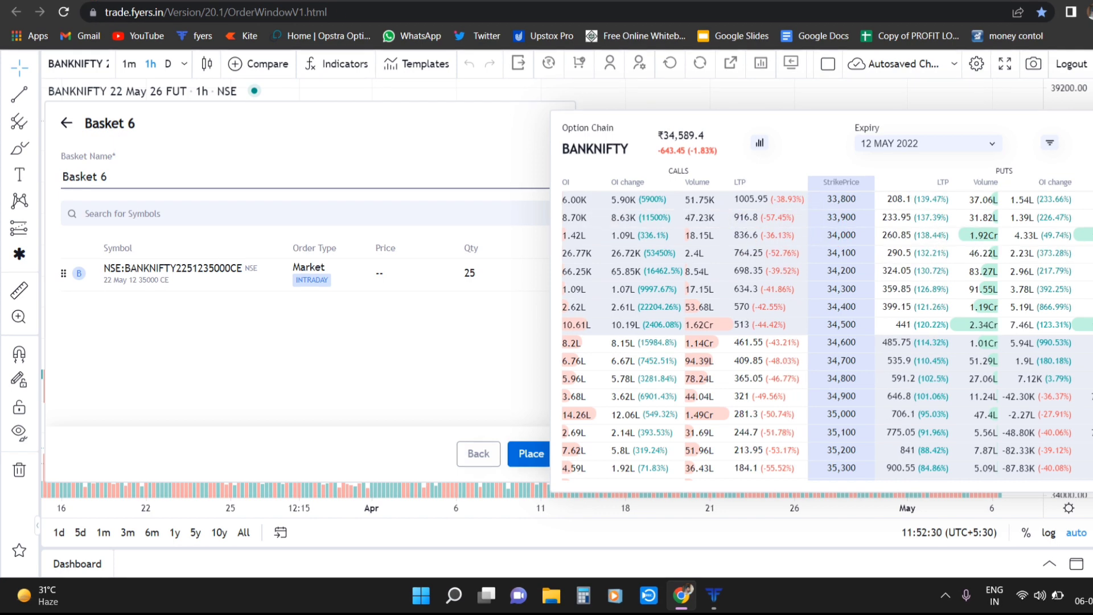
click(929, 126)
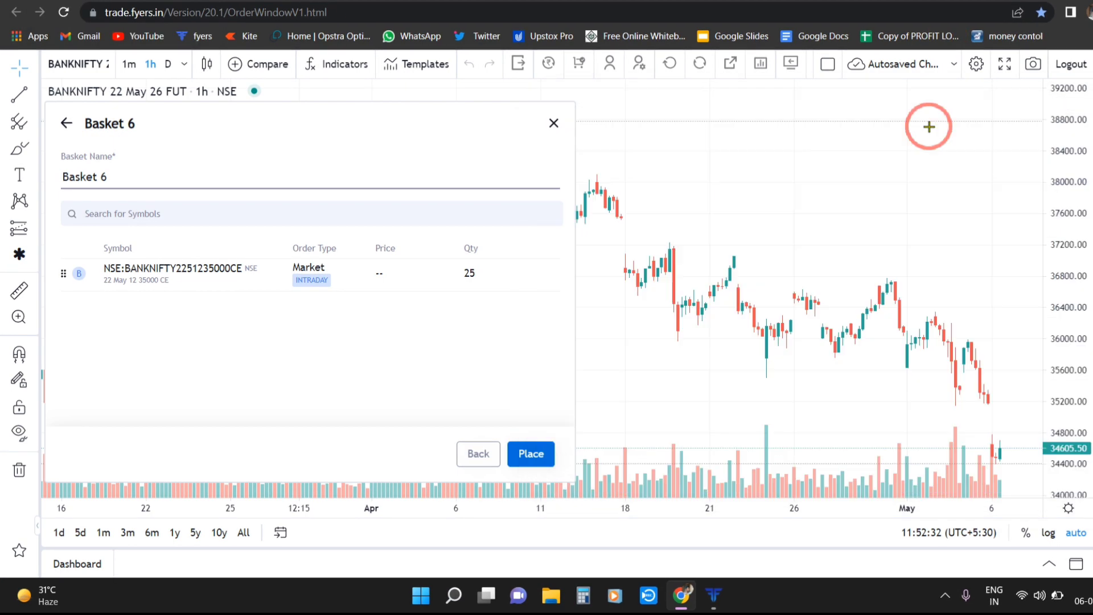
Close the Basket 6 panel, then open and close the option chain from the chart
click(551, 122)
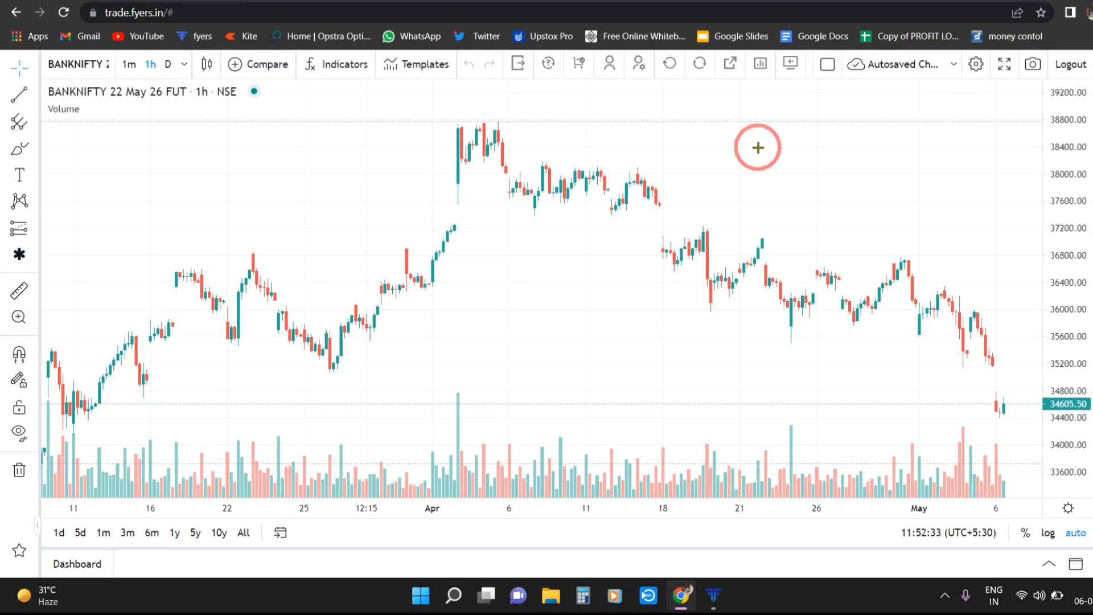
scroll(756, 180, right, 5)
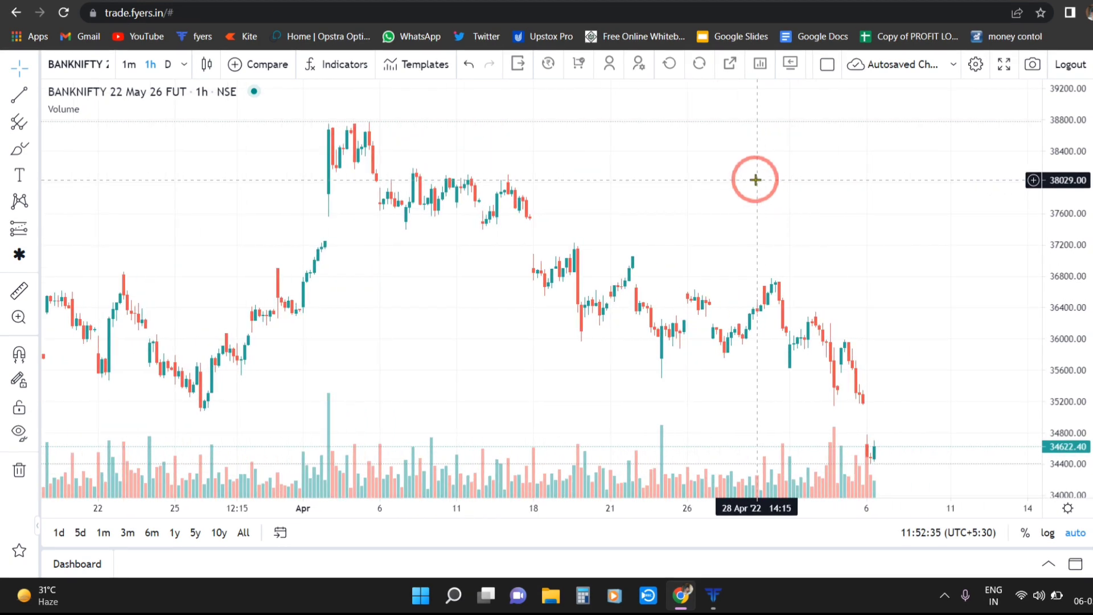
right_click(692, 162)
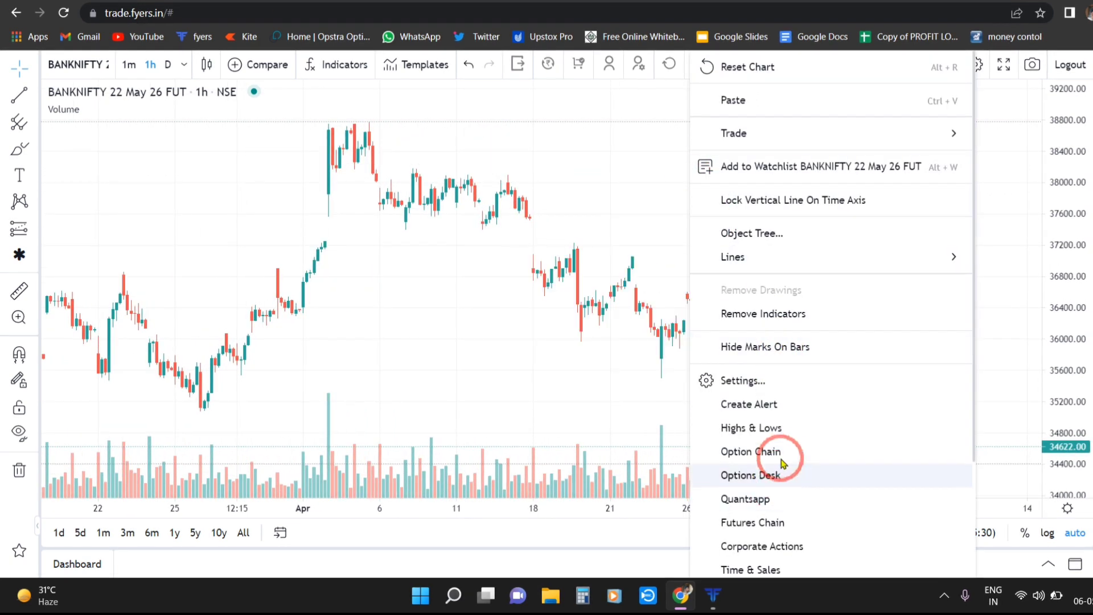
click(780, 453)
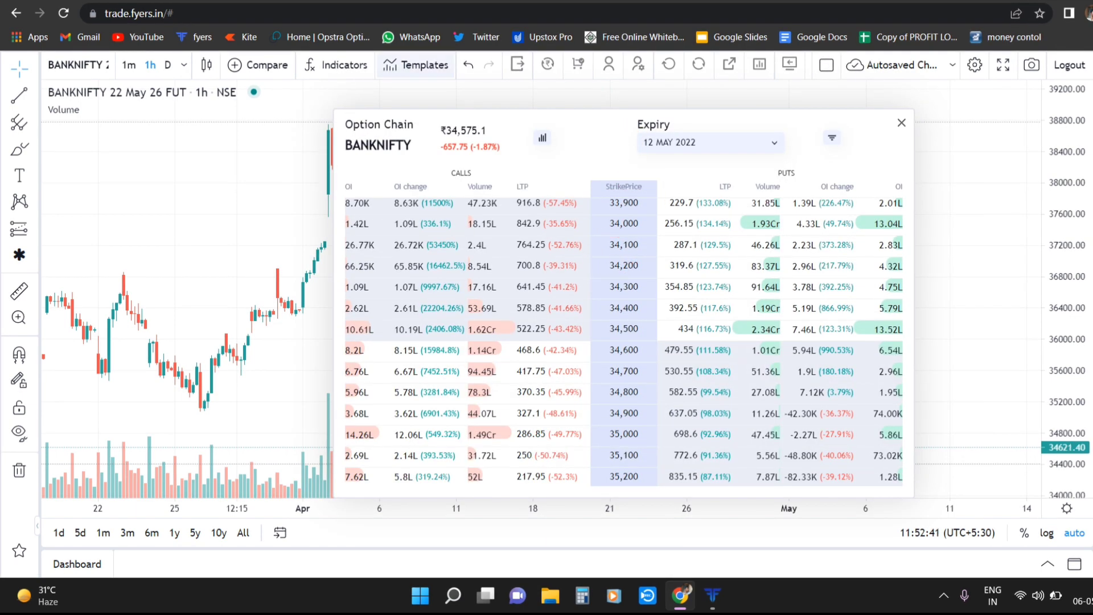
click(500, 103)
Reopen the BANKNIFTY 12 May 2022 option chain, scroll its strikes down and move it right
right_click(655, 139)
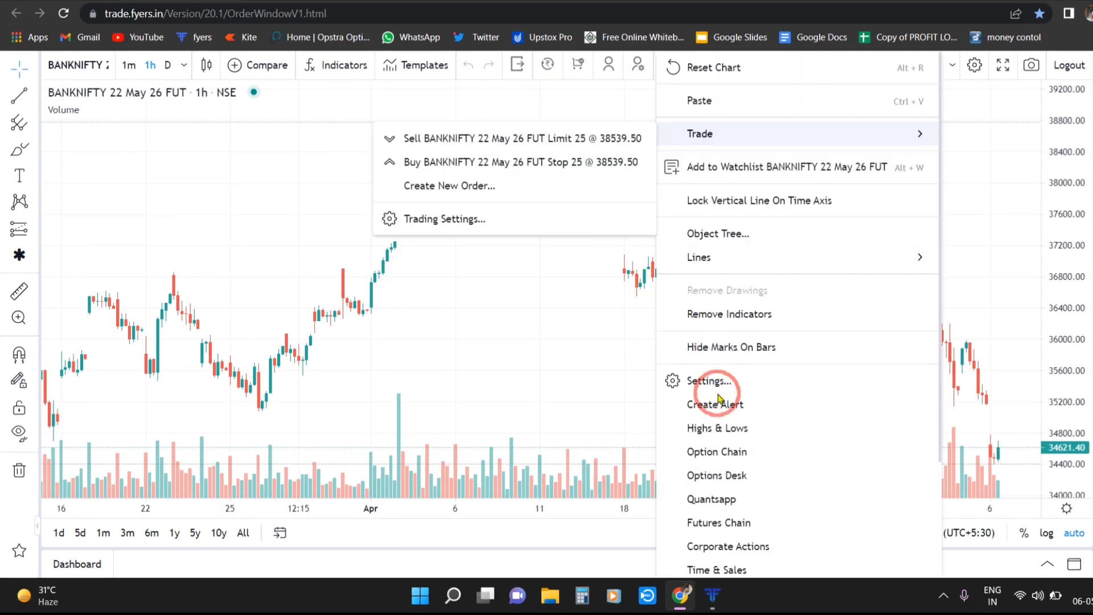
click(726, 452)
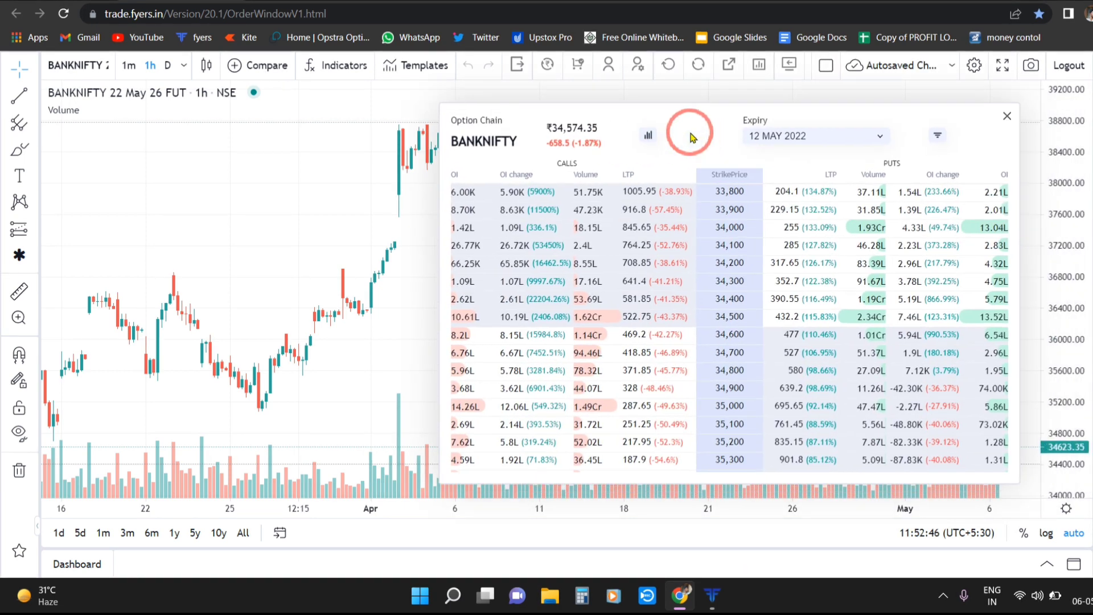
mouse_move(691, 223)
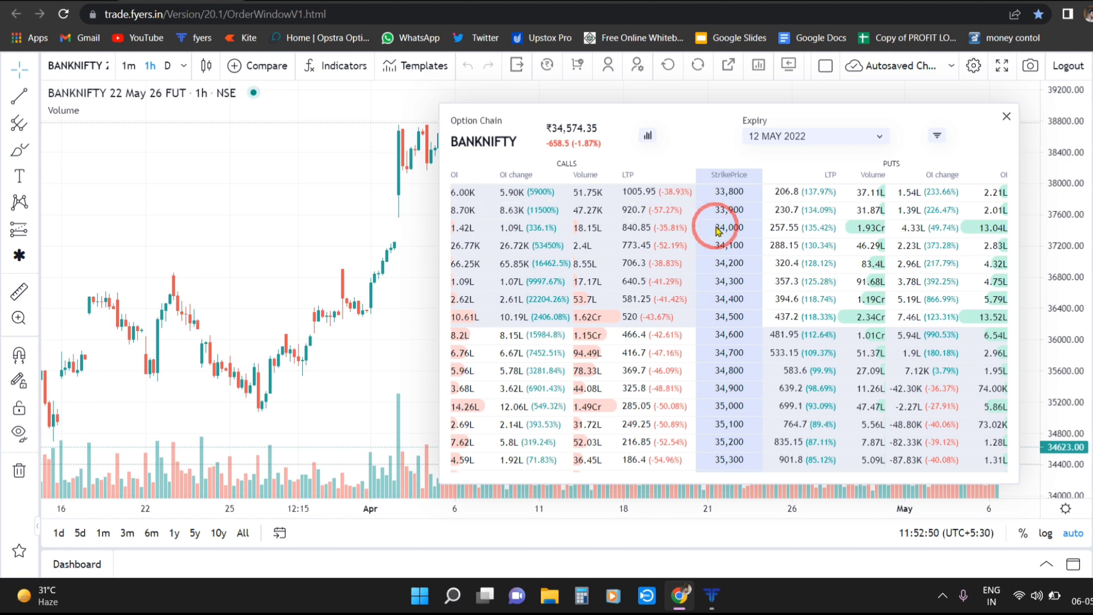
click(108, 8)
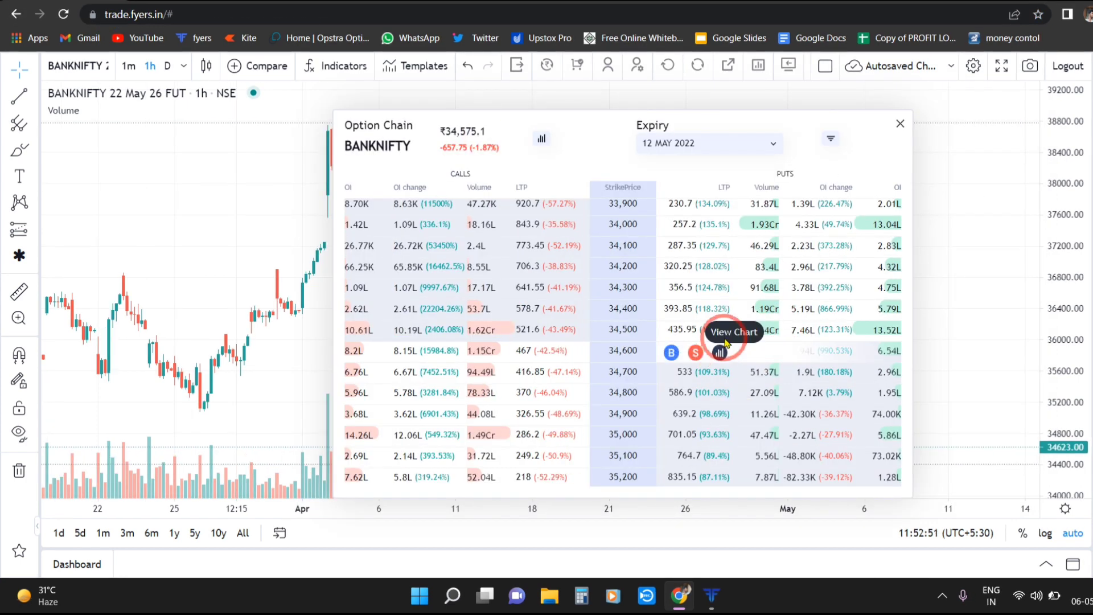
scroll(721, 353, down, 10)
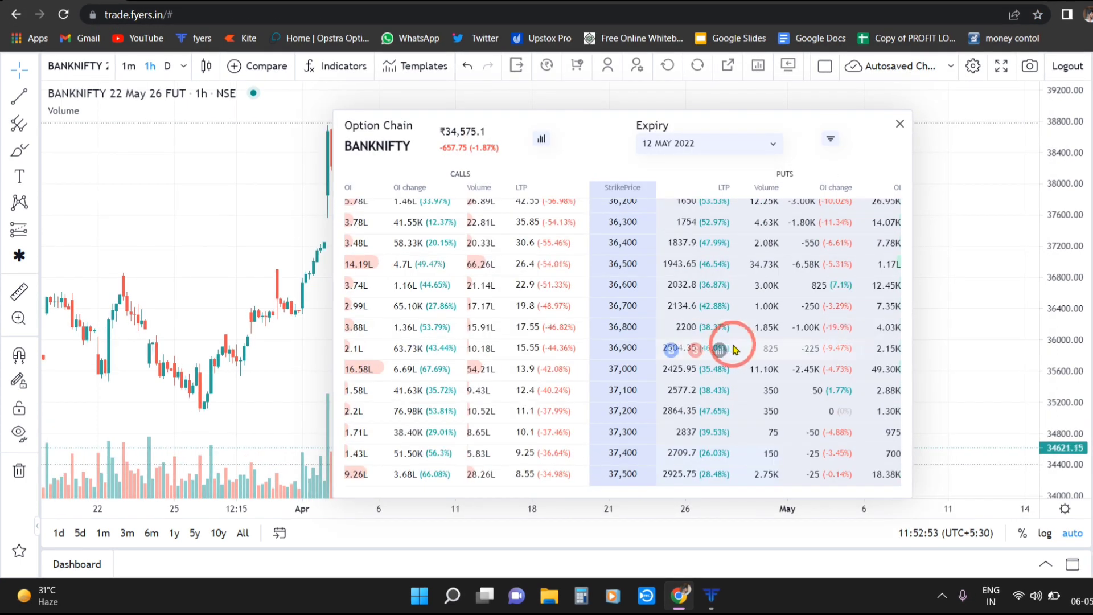
drag(575, 139, 684, 139)
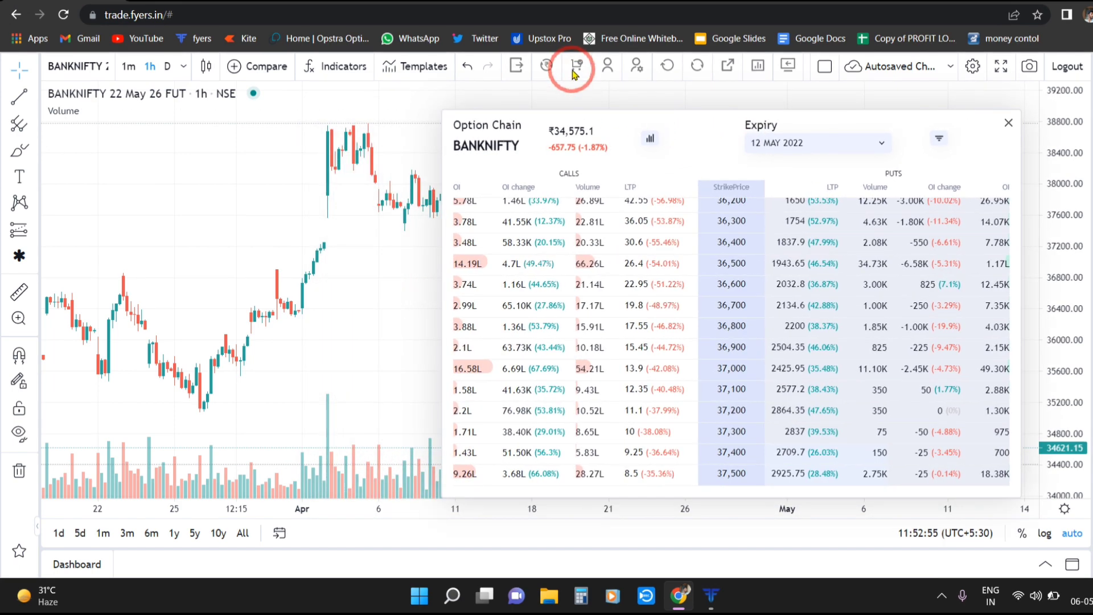
Remove the 35000 CE order from Basket 6 and shift the option chain further right
click(576, 68)
click(404, 146)
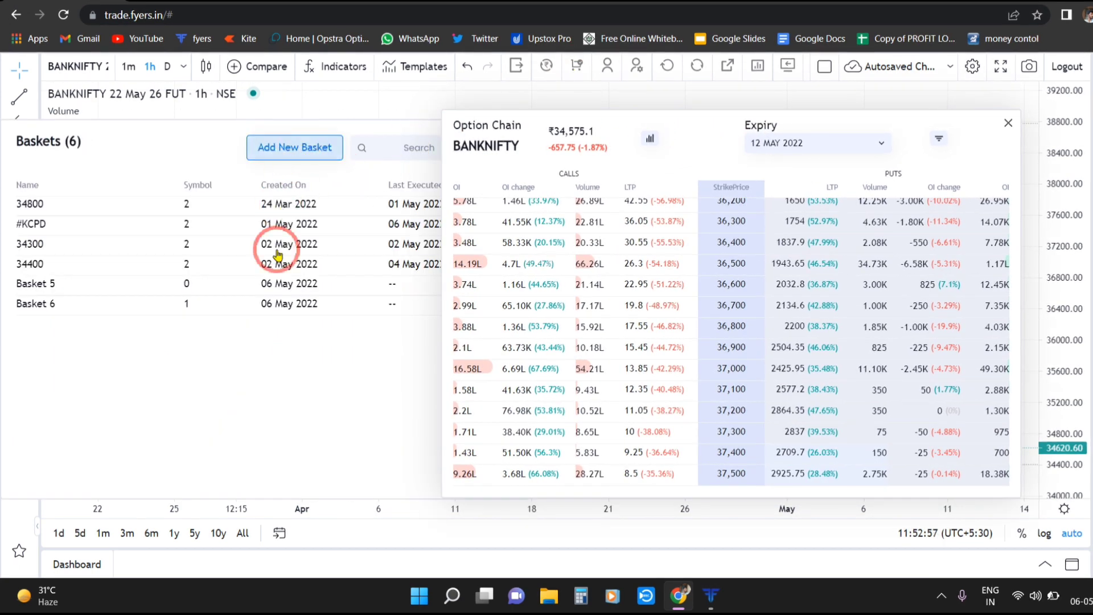
click(224, 312)
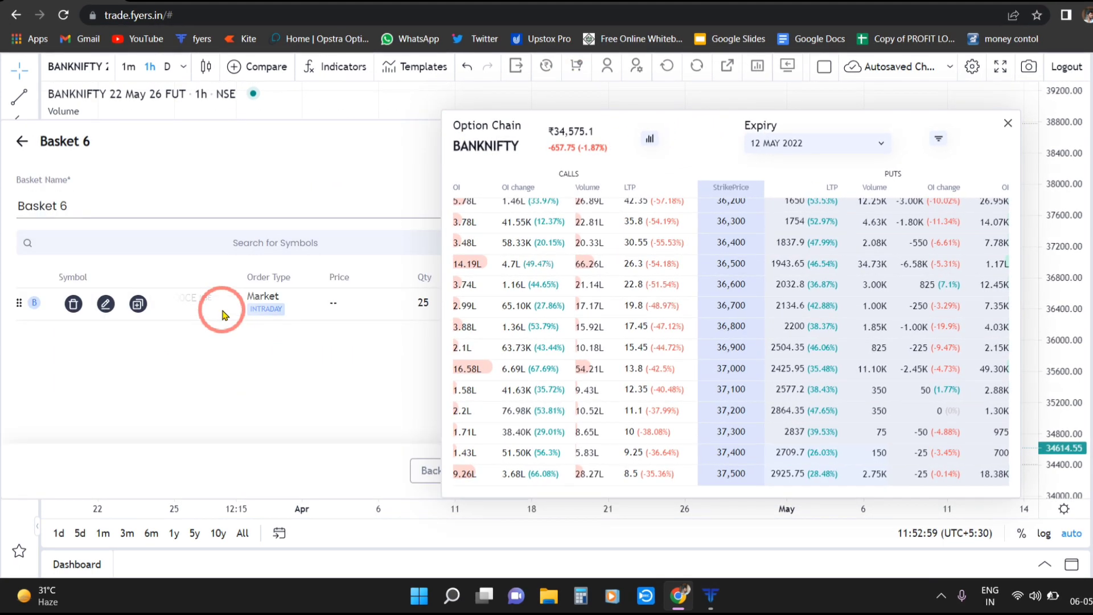
click(73, 303)
drag(529, 127, 642, 136)
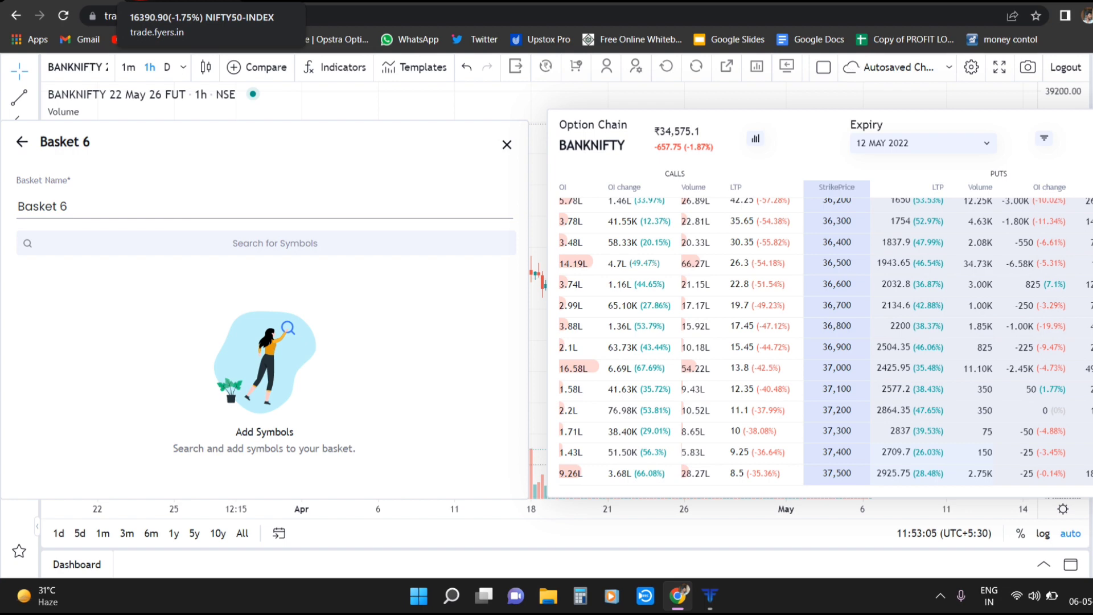
Scroll the option chain to the 35000 strike and start a buy order for the call
click(346, 247)
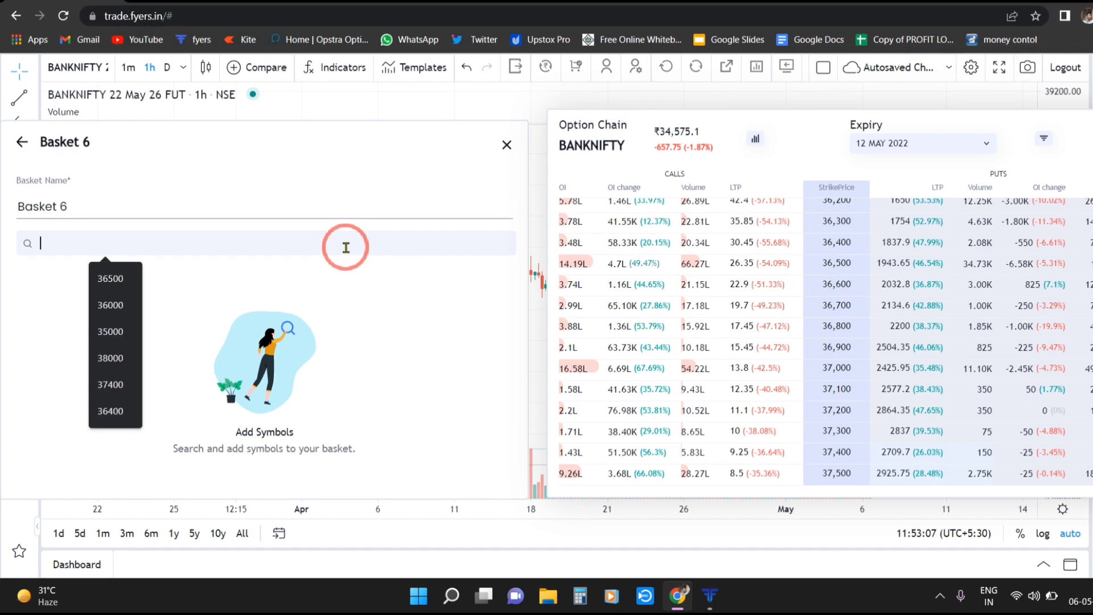
text(3500)
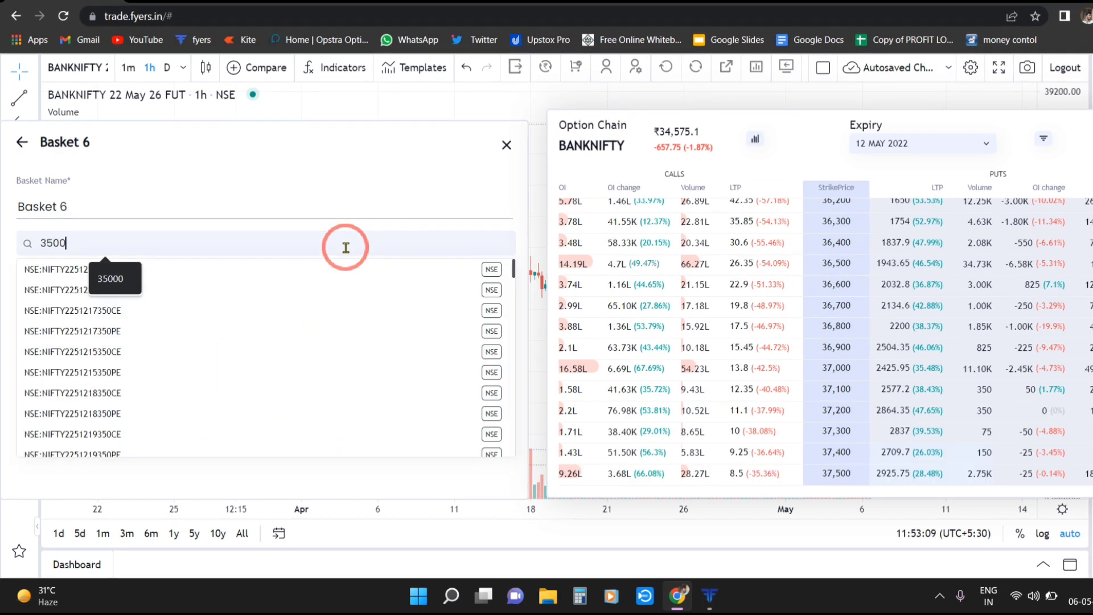
click(551, 146)
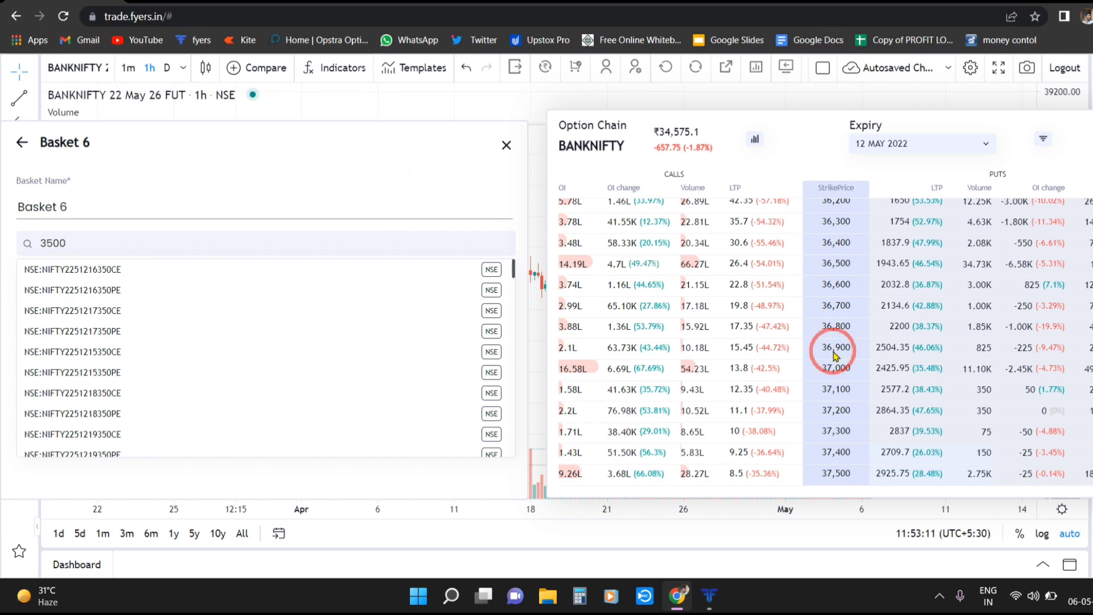
scroll(835, 353, up, 5)
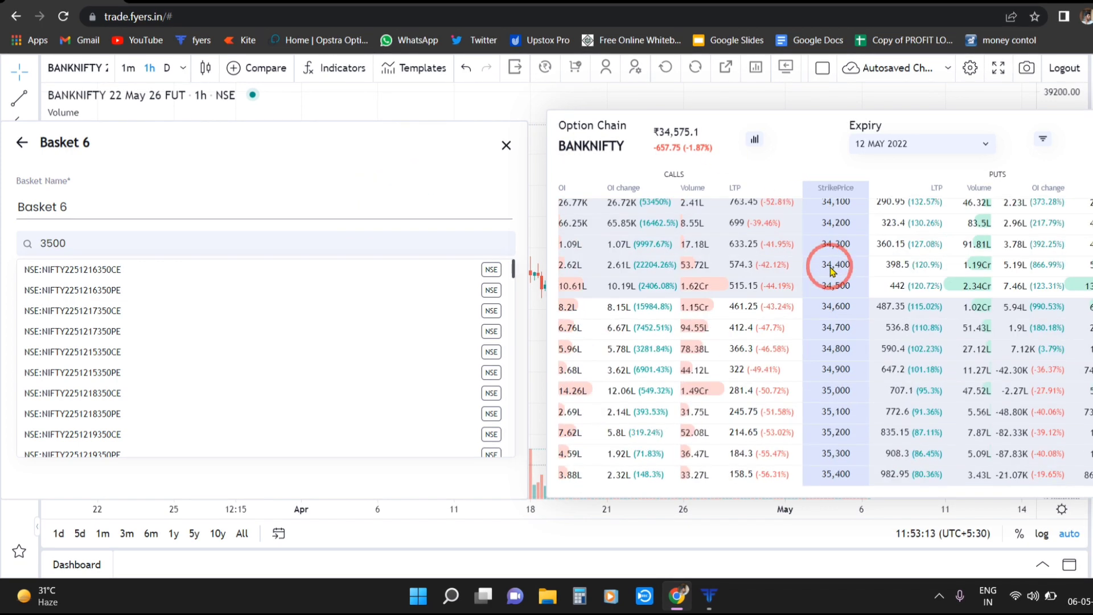
scroll(830, 272, up, 5)
mouse_move(892, 396)
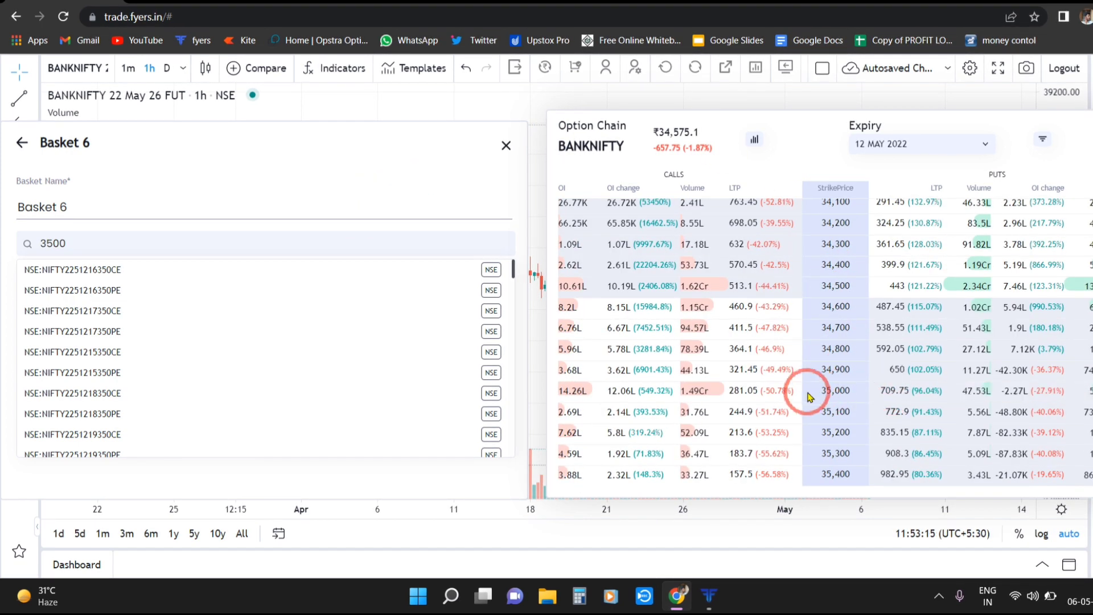
mouse_move(780, 393)
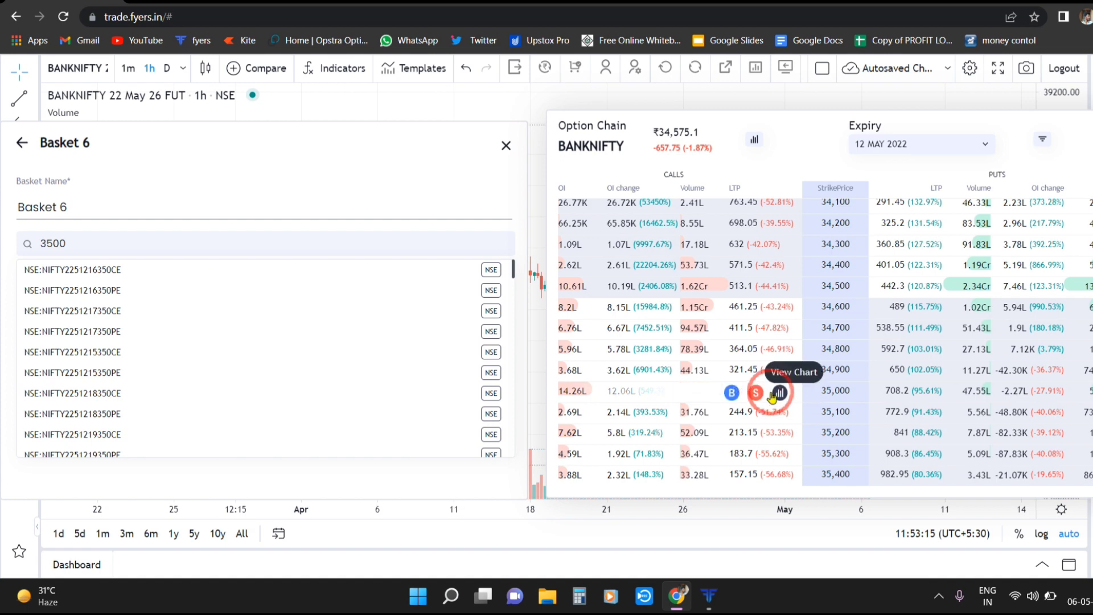
click(731, 393)
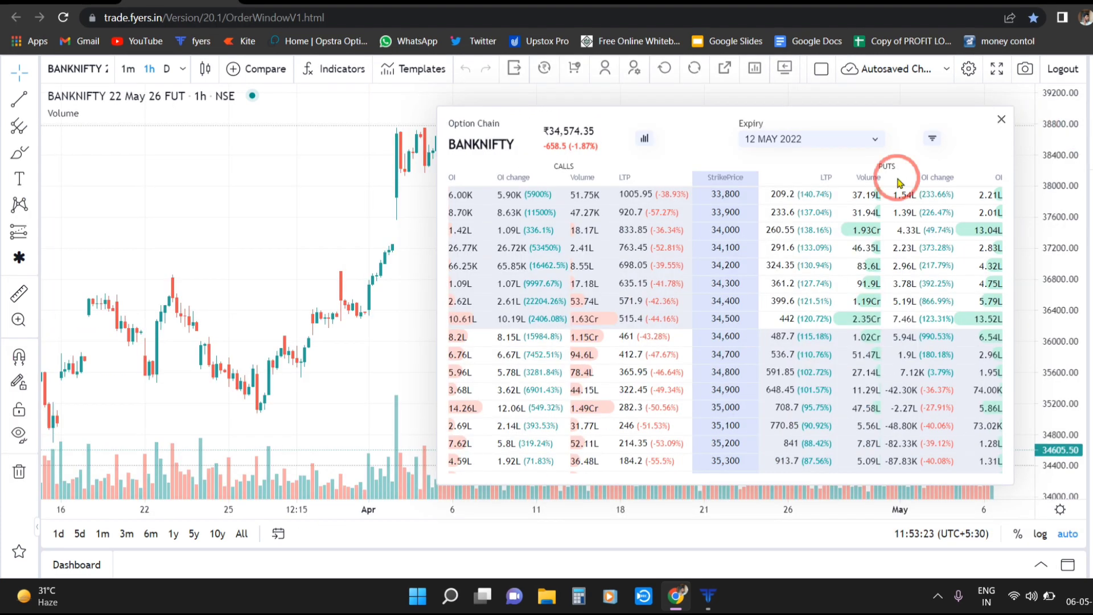
Add the BANKNIFTY 12 May 35000 CE buy order, 25 qty, to Basket 6 as a basket order
click(774, 242)
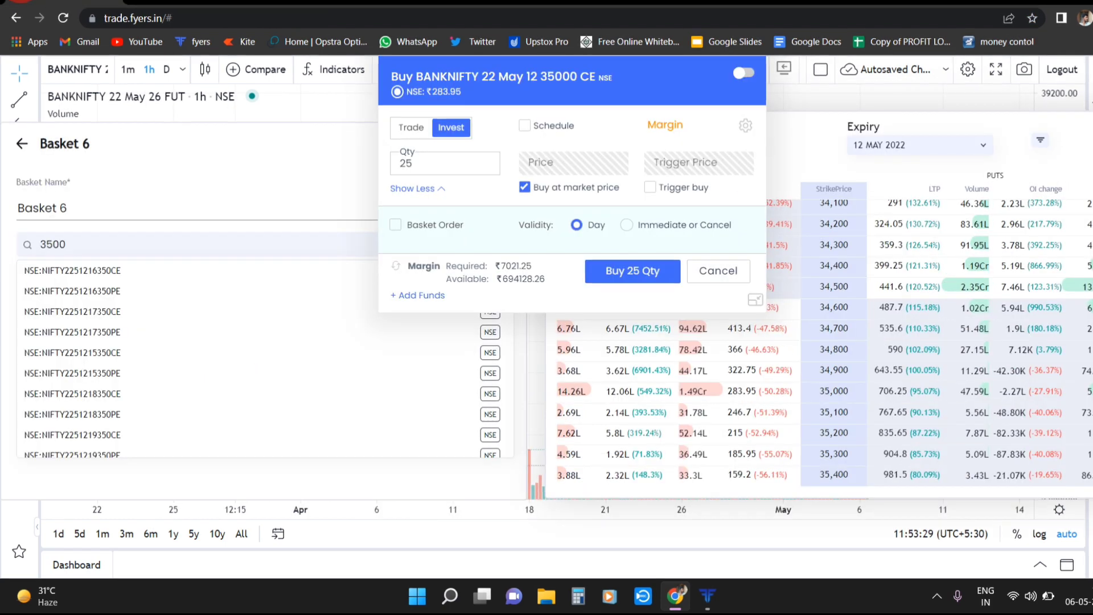
click(520, 105)
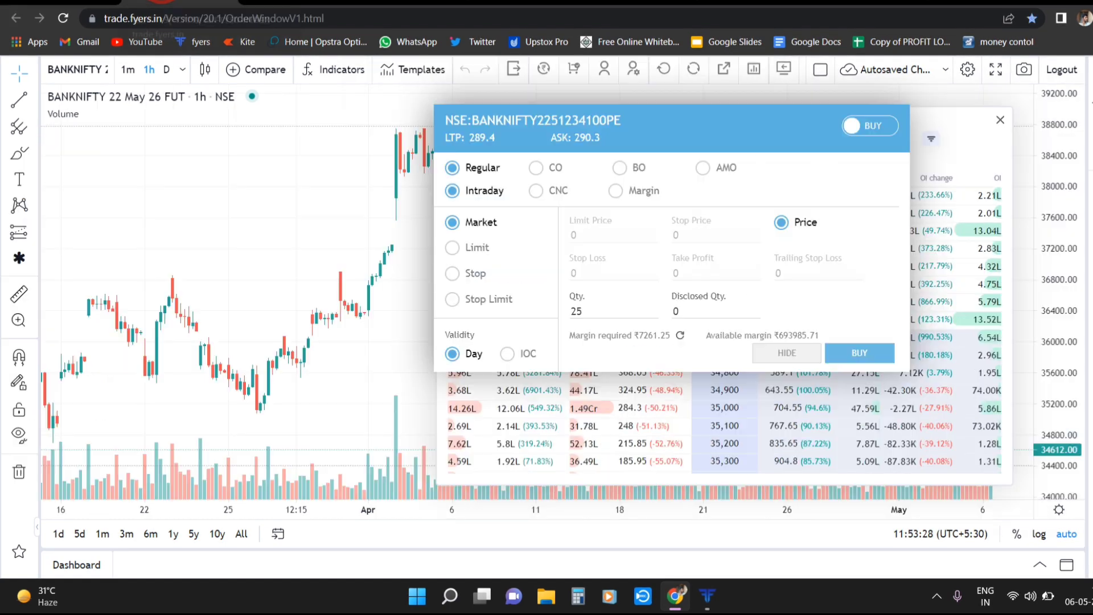
click(586, 225)
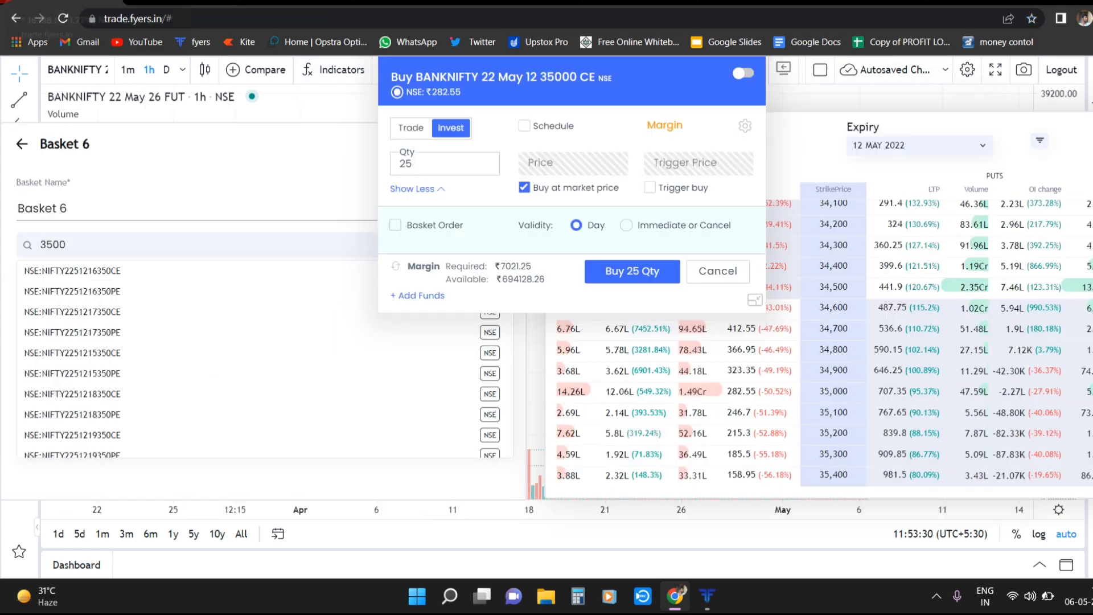
click(373, 55)
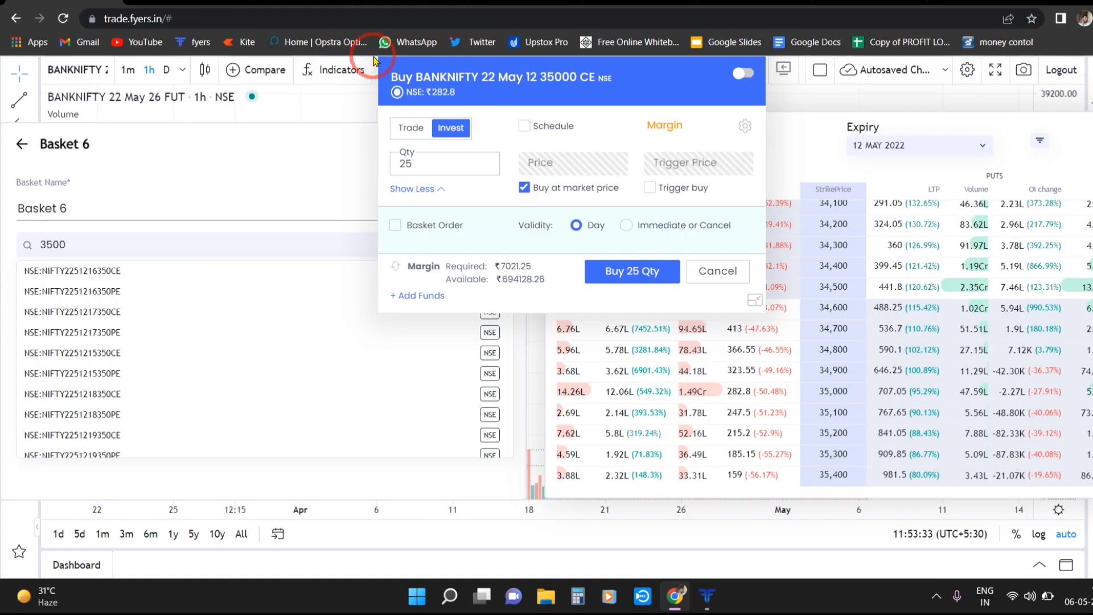
click(440, 126)
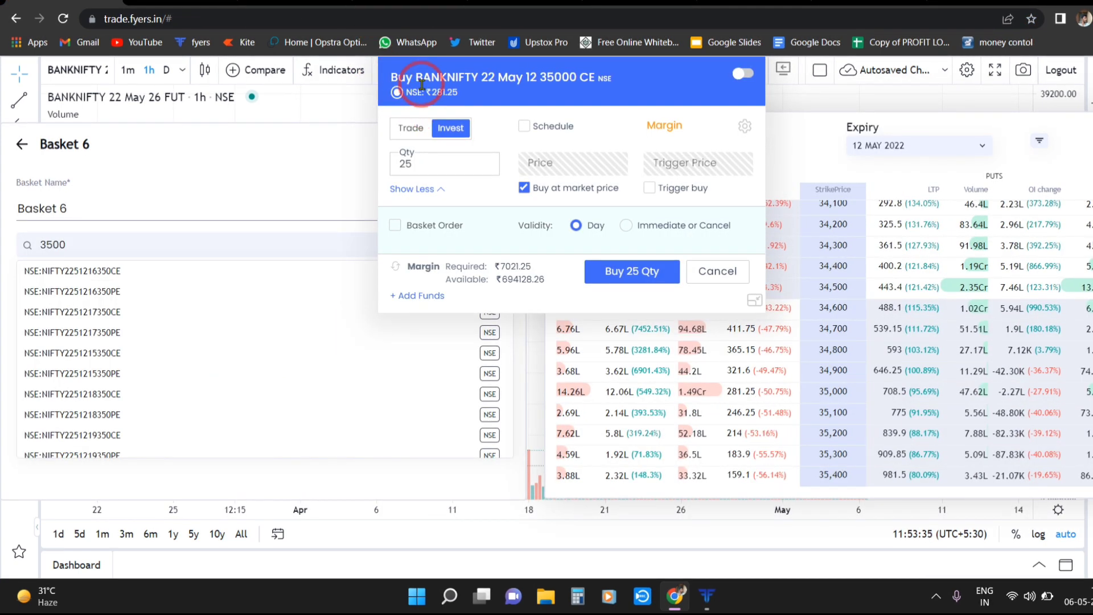
click(413, 190)
click(417, 191)
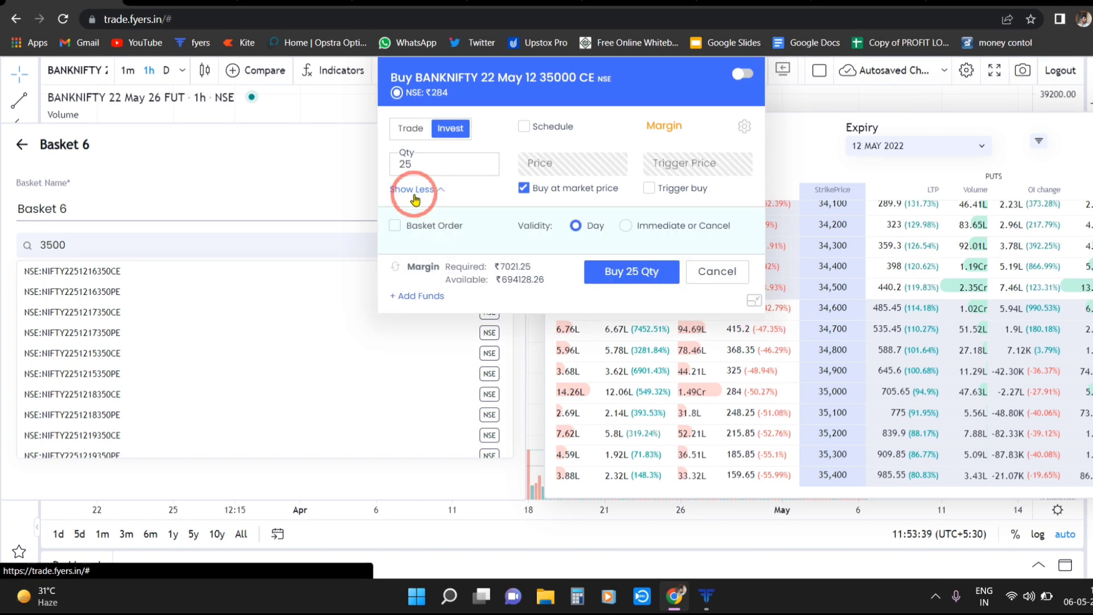
click(395, 227)
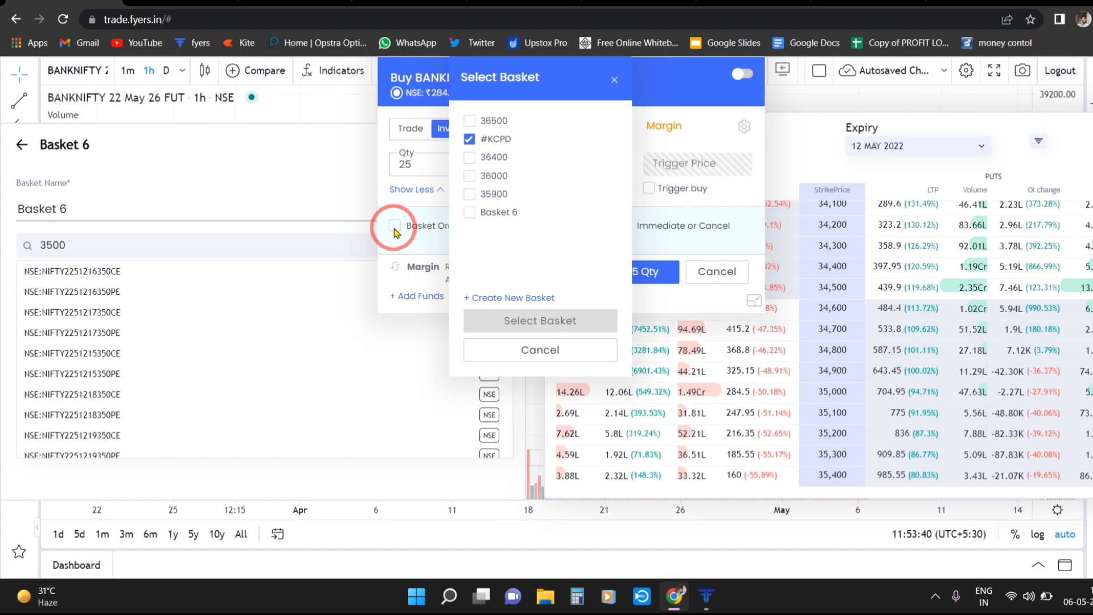
click(469, 212)
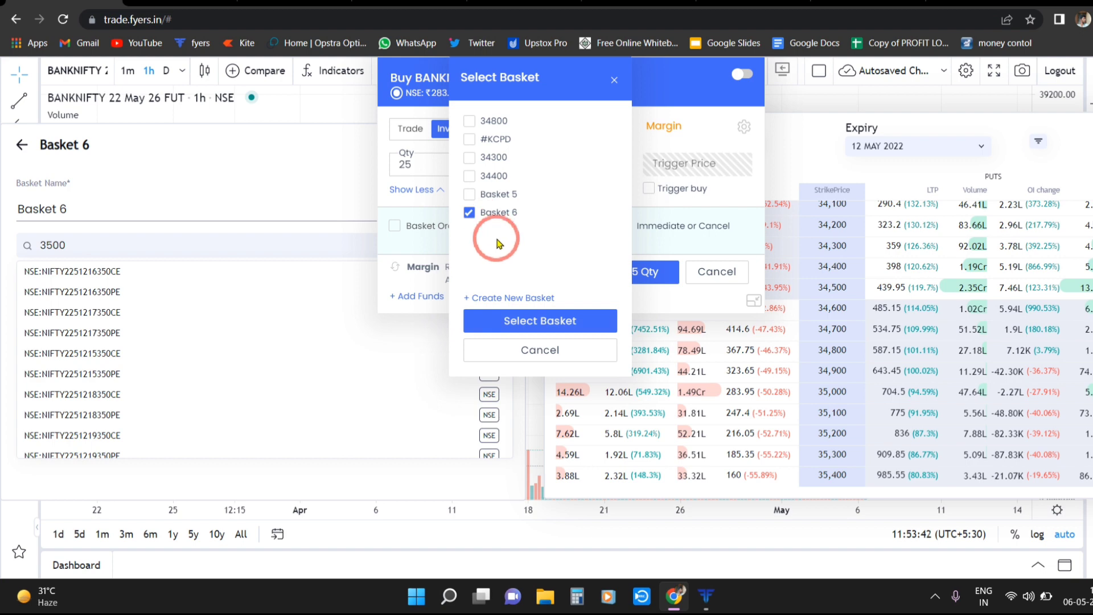
click(528, 320)
click(617, 273)
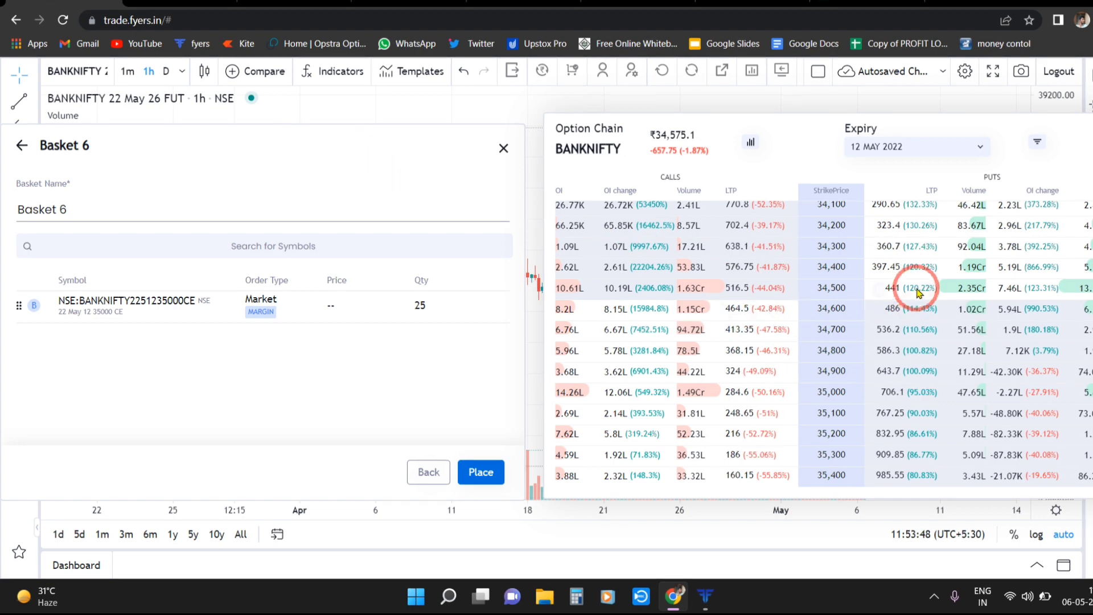
Add the 34500 PE buy order, 25 qty, to Basket 6 and close the separate order window
click(880, 290)
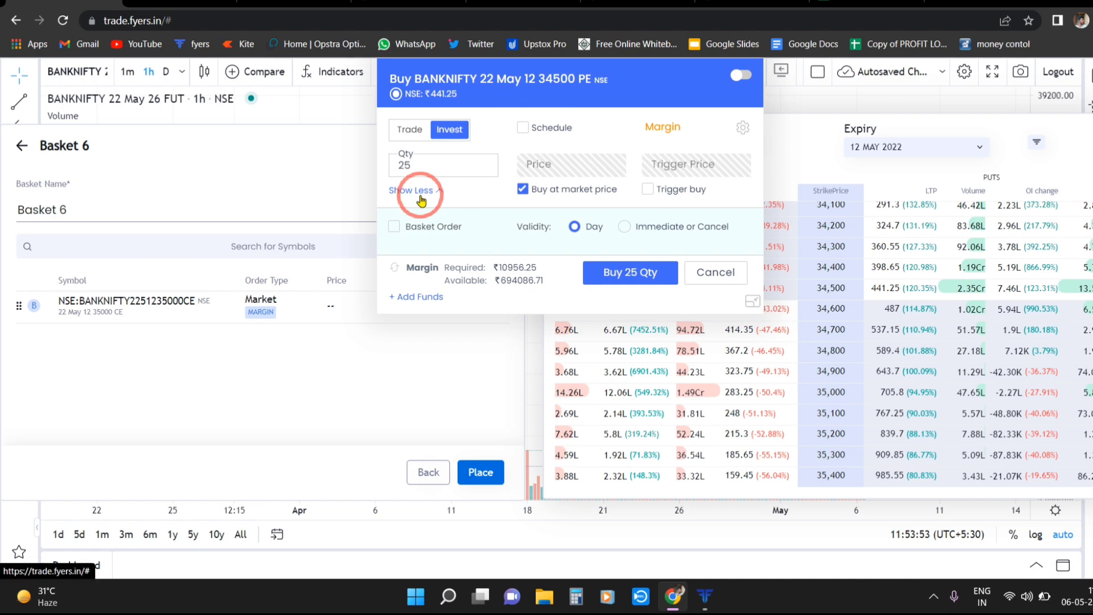
click(394, 226)
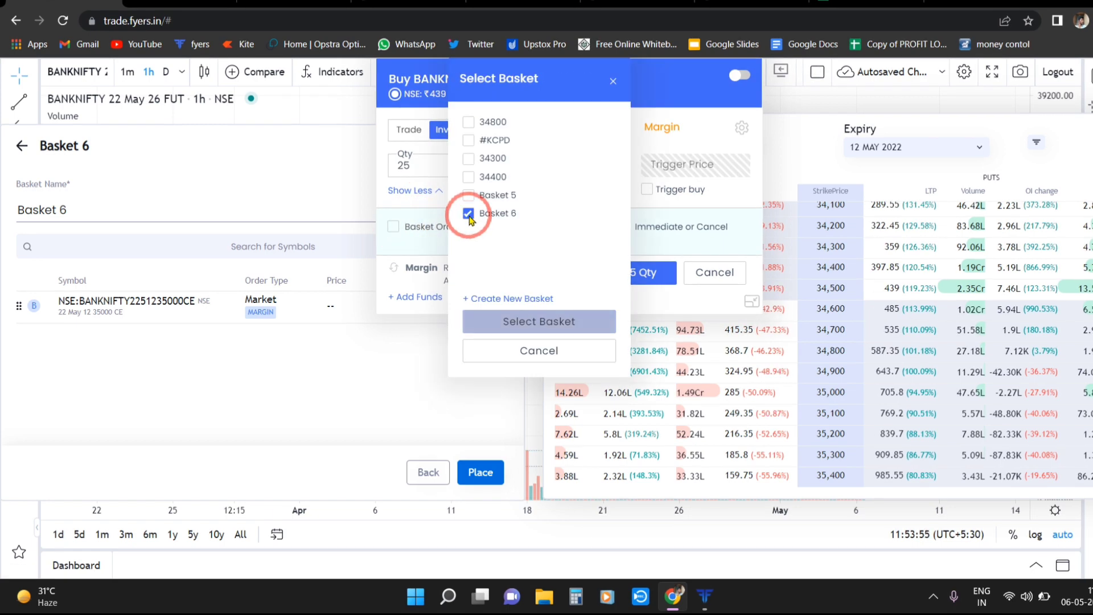
click(521, 320)
click(640, 272)
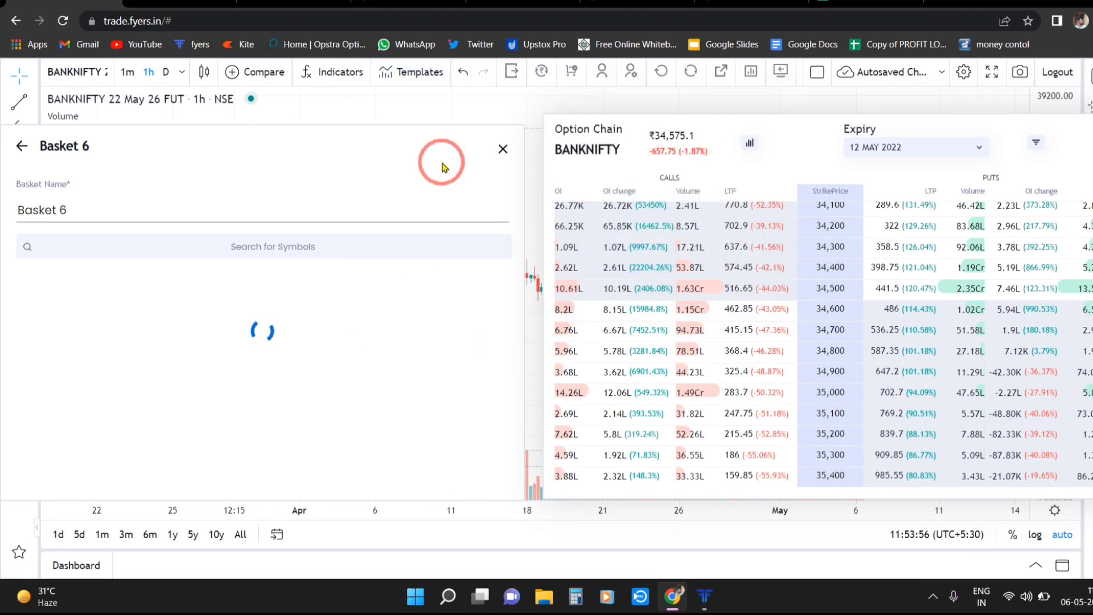
click(481, 471)
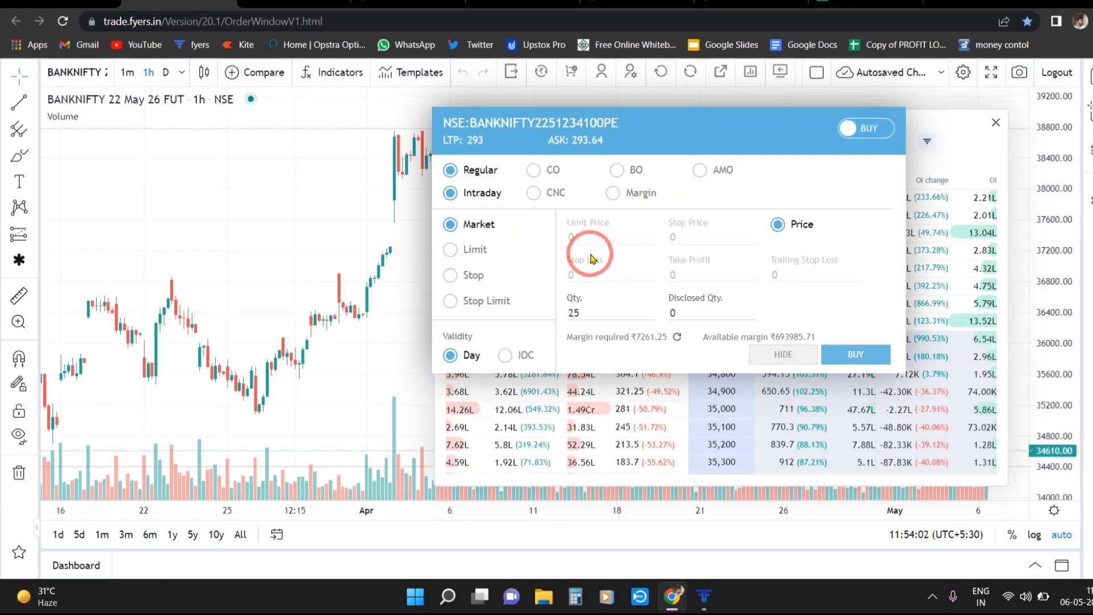
click(577, 238)
key(ctrl+w)
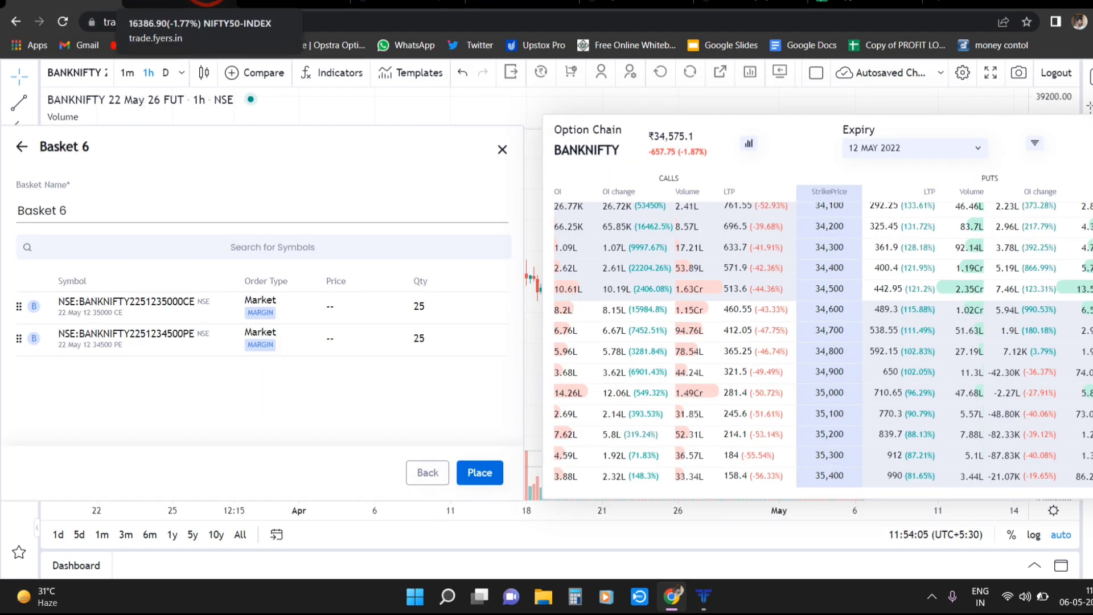
Close Basket 6, centre the option chain and start a buy order for the 34400 call
click(502, 150)
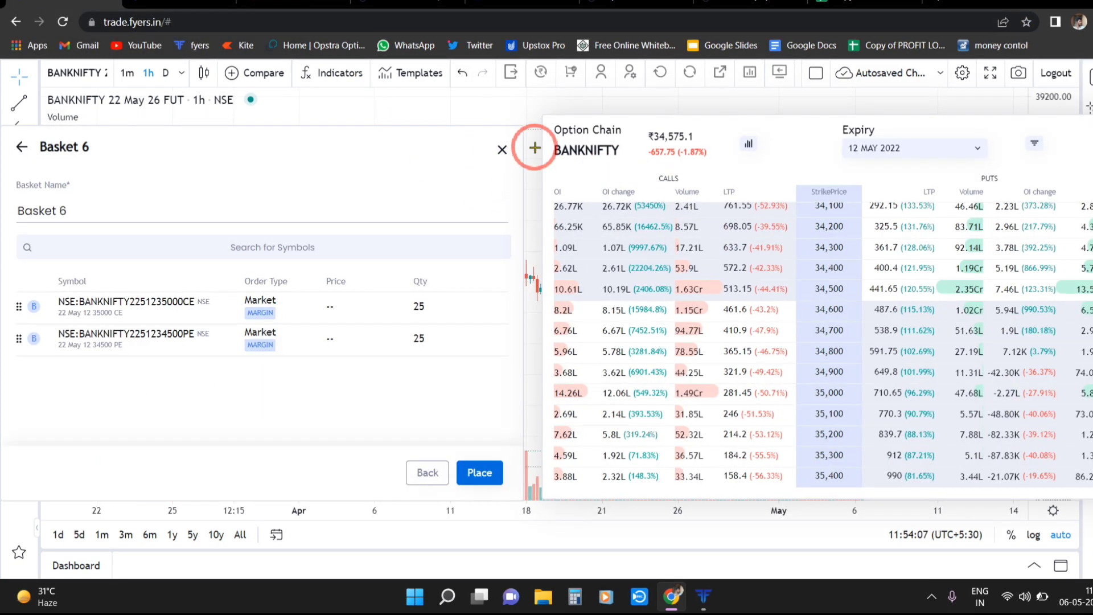
drag(722, 139, 545, 136)
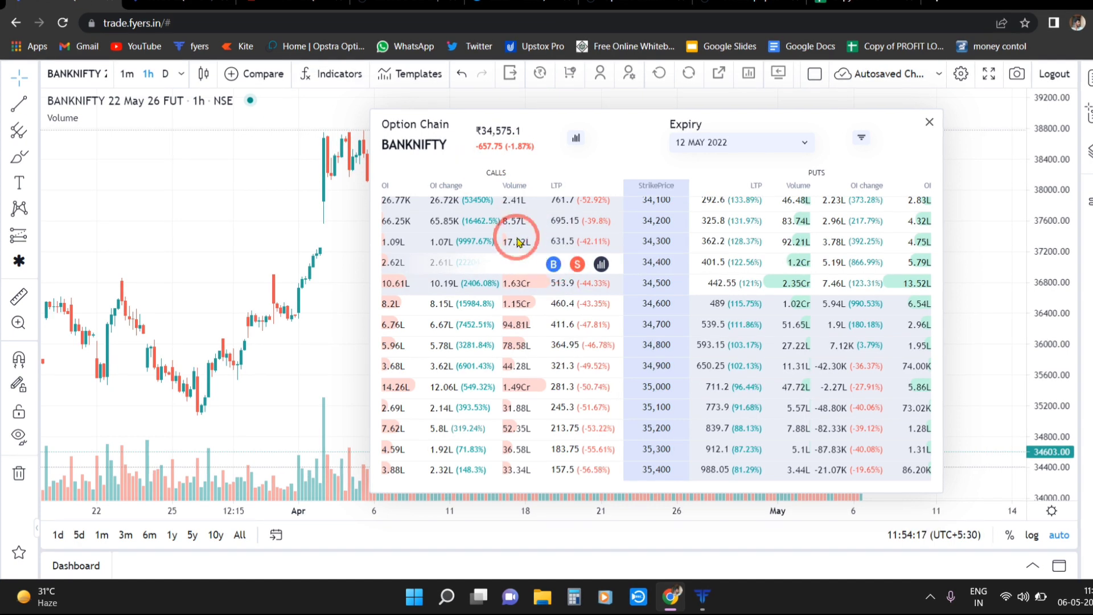
click(554, 263)
drag(541, 90, 513, 115)
Try the Intraday, Invest and Margin products and limit versus market price, then hide extra options
click(380, 157)
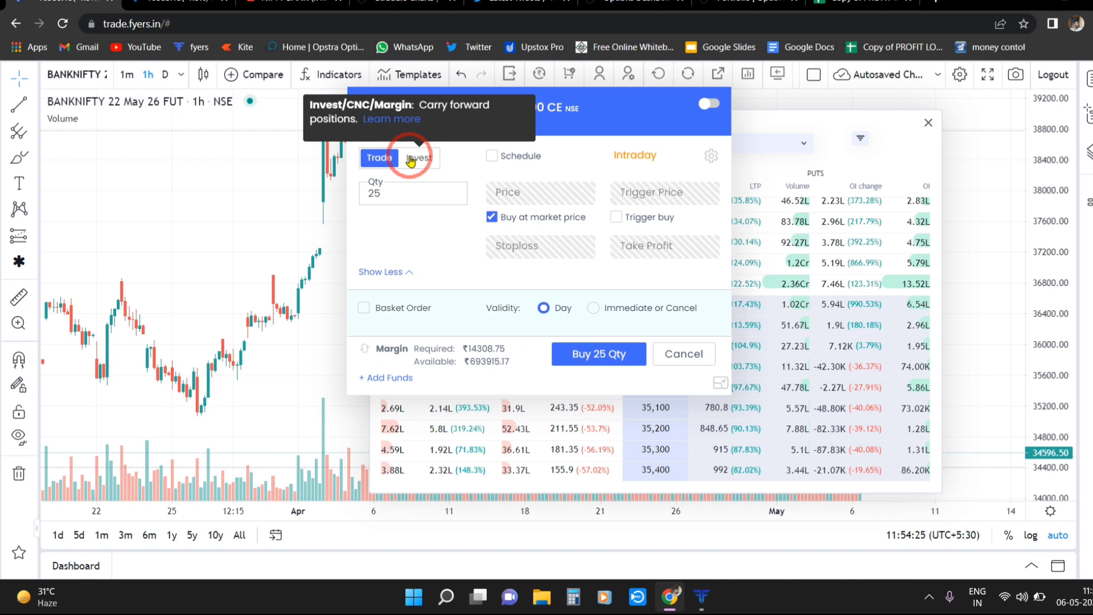
click(411, 159)
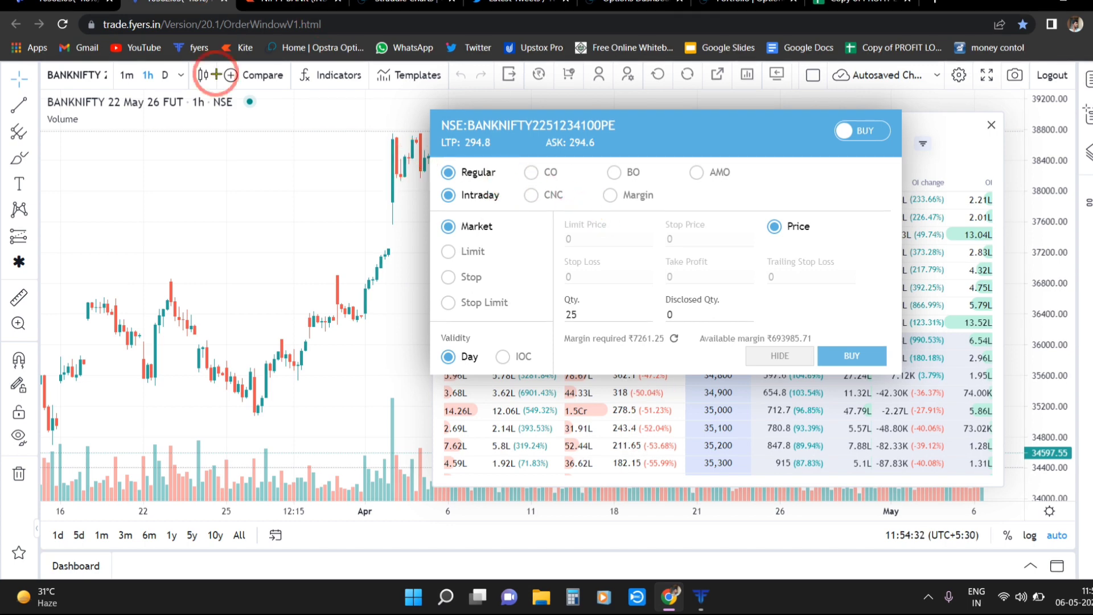
click(613, 196)
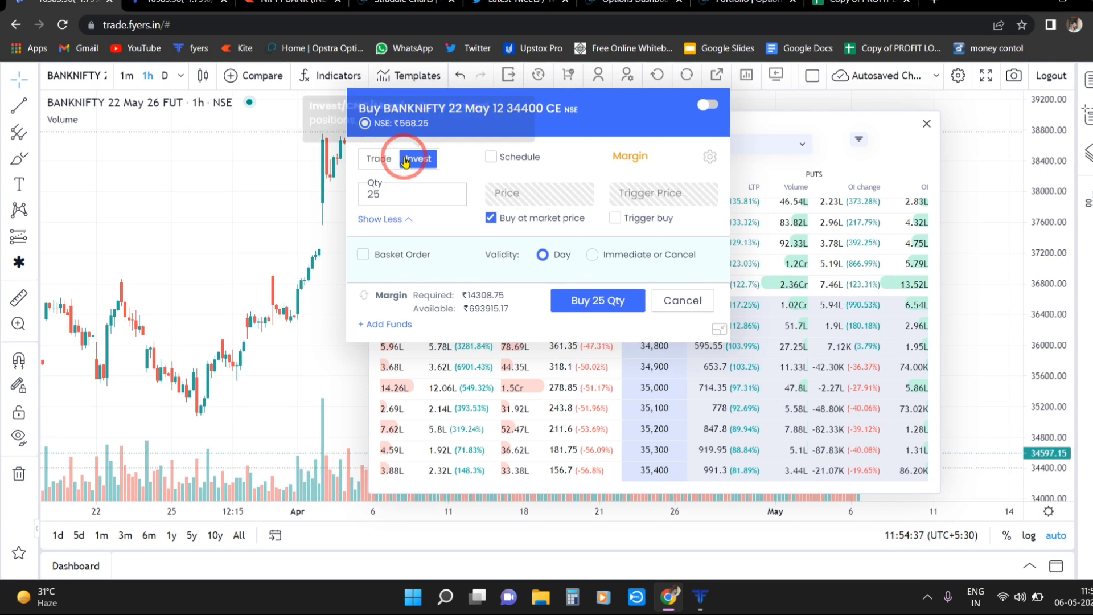
click(491, 220)
click(491, 220)
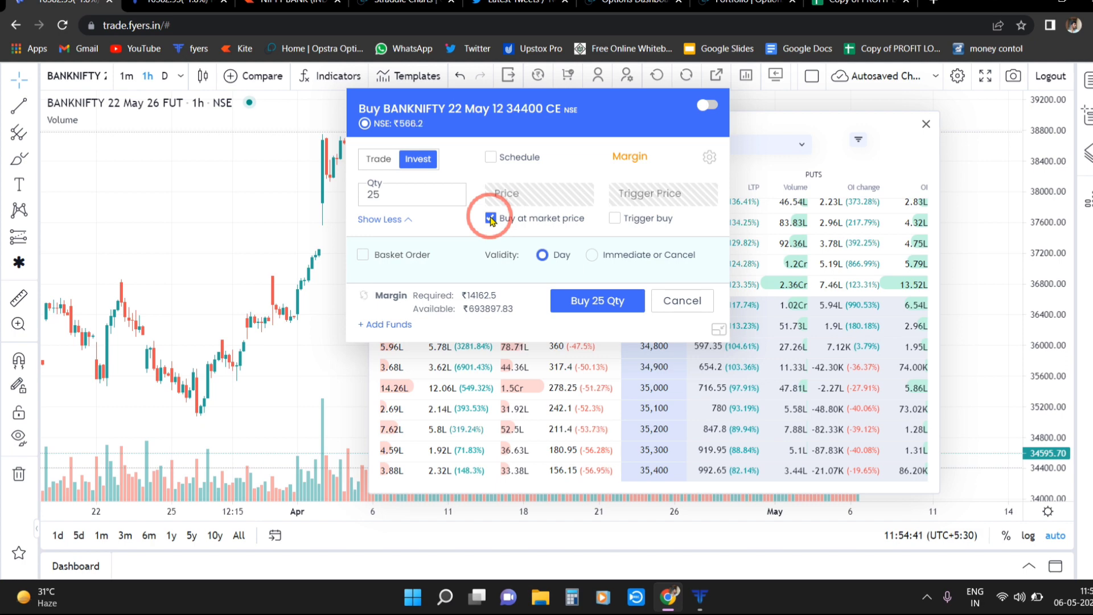
click(389, 222)
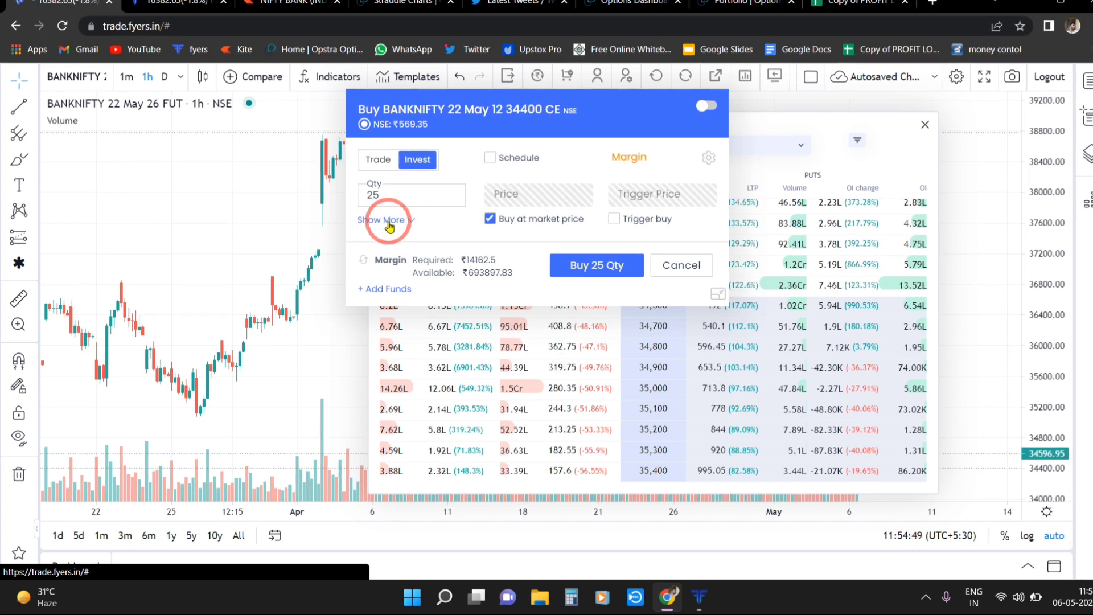
Toggle the order to Sell and back to Buy, then open a buy order for the 34500 CE
click(705, 105)
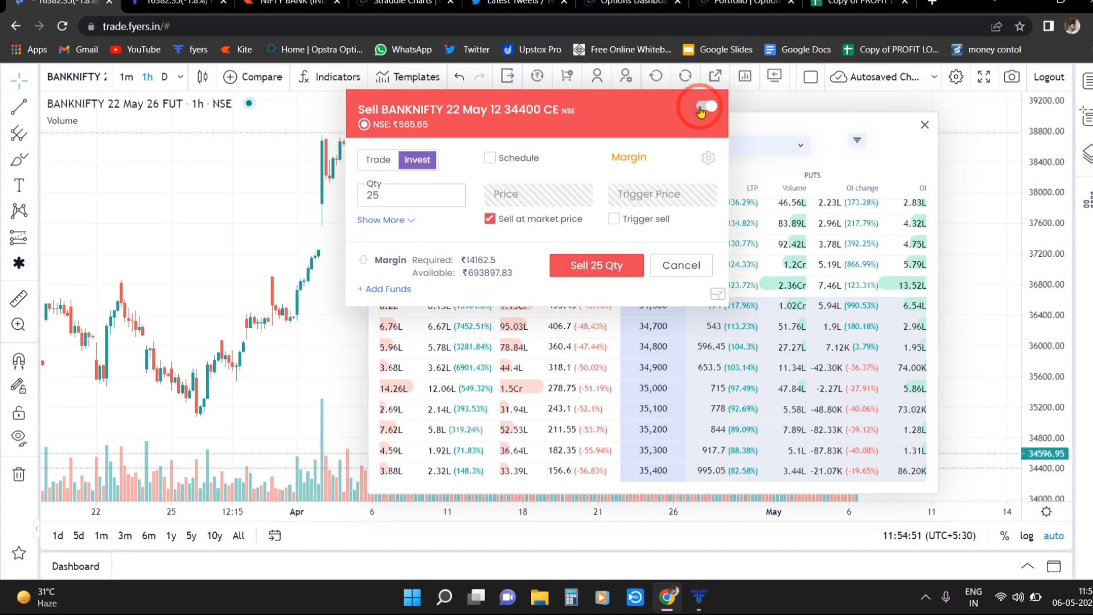
click(704, 107)
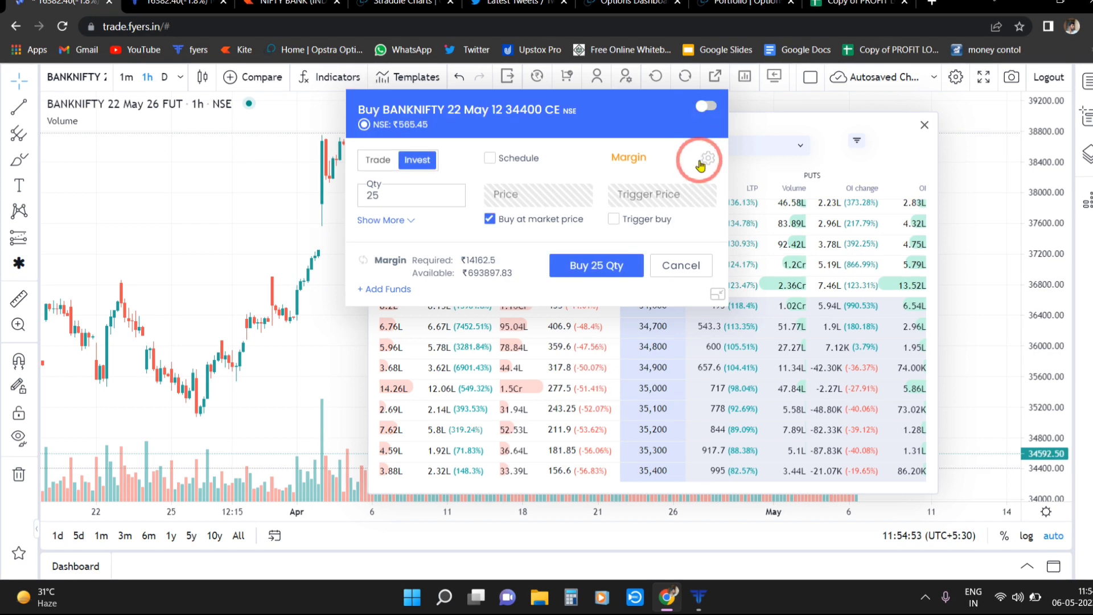
click(719, 296)
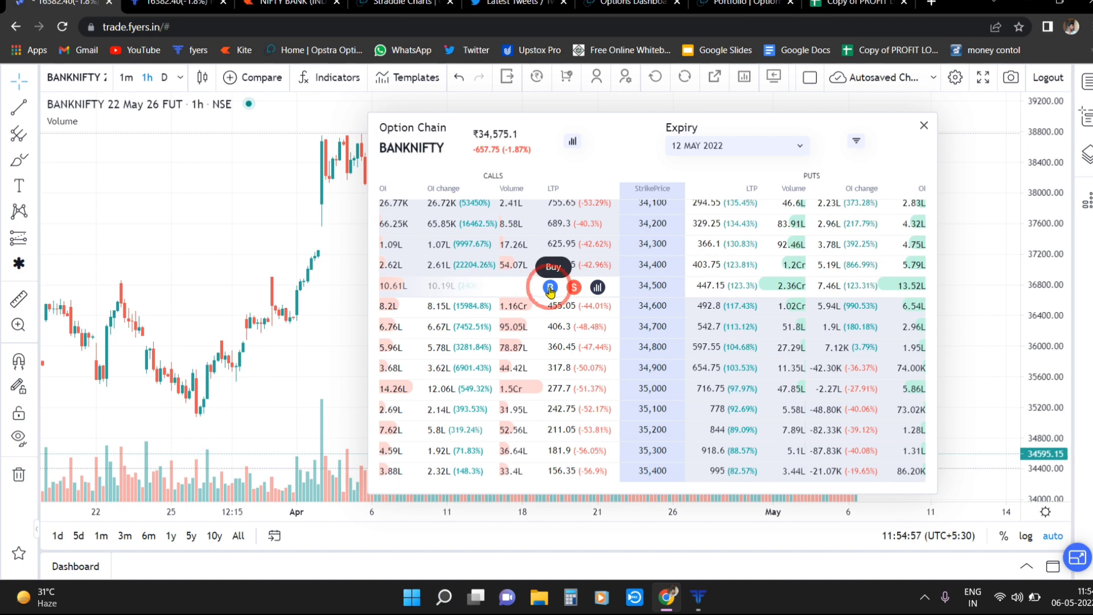
click(551, 288)
In Order Window user settings, save Position Sizing at 100% and then 50% margin
click(705, 158)
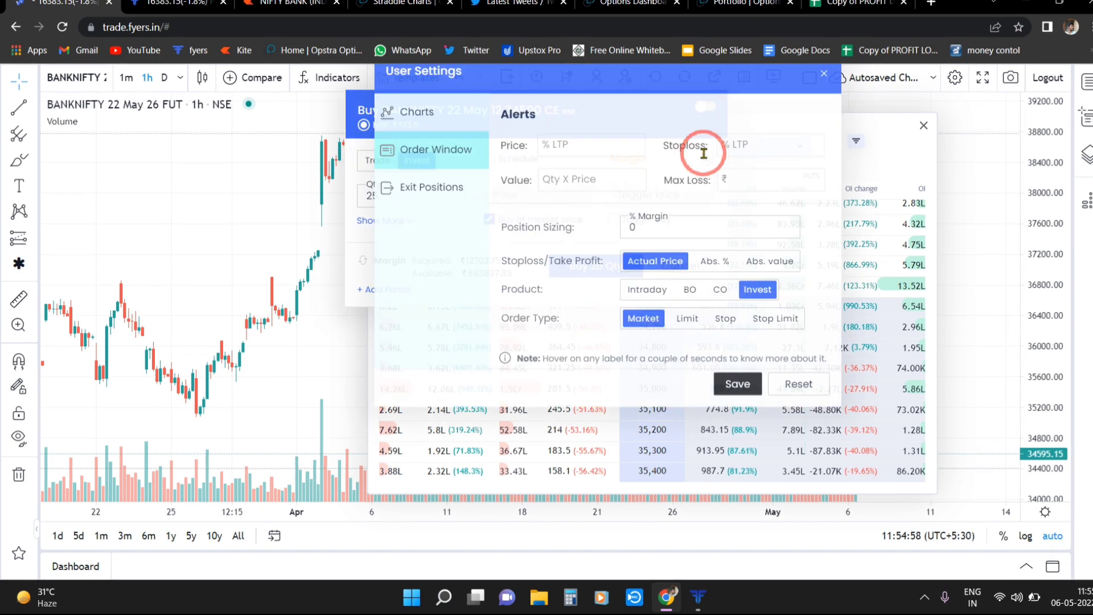
click(461, 133)
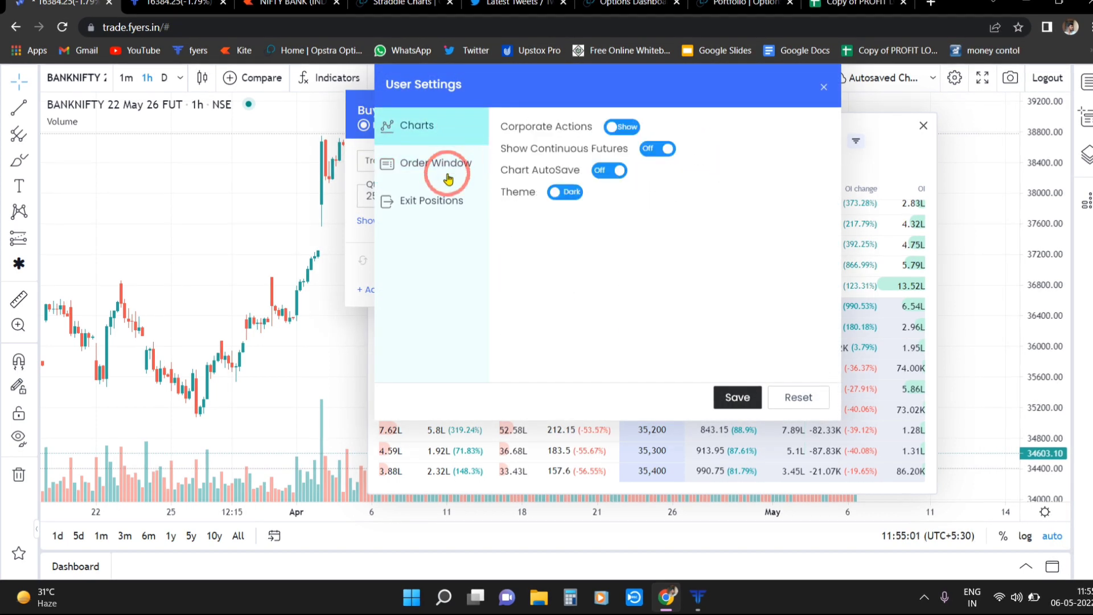
click(440, 171)
click(437, 199)
click(449, 173)
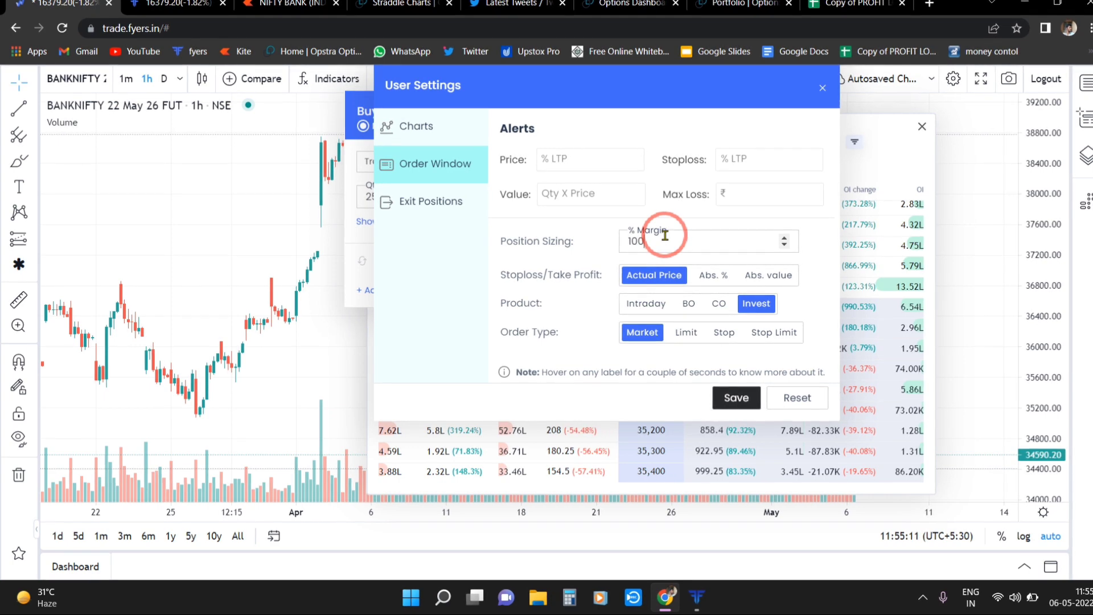
click(737, 398)
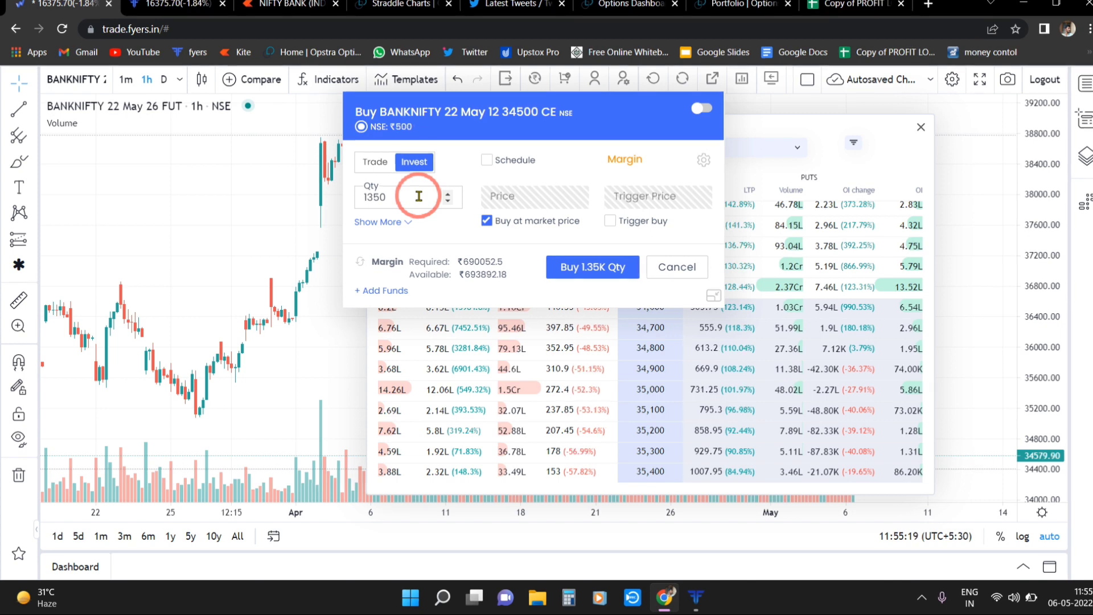
click(705, 163)
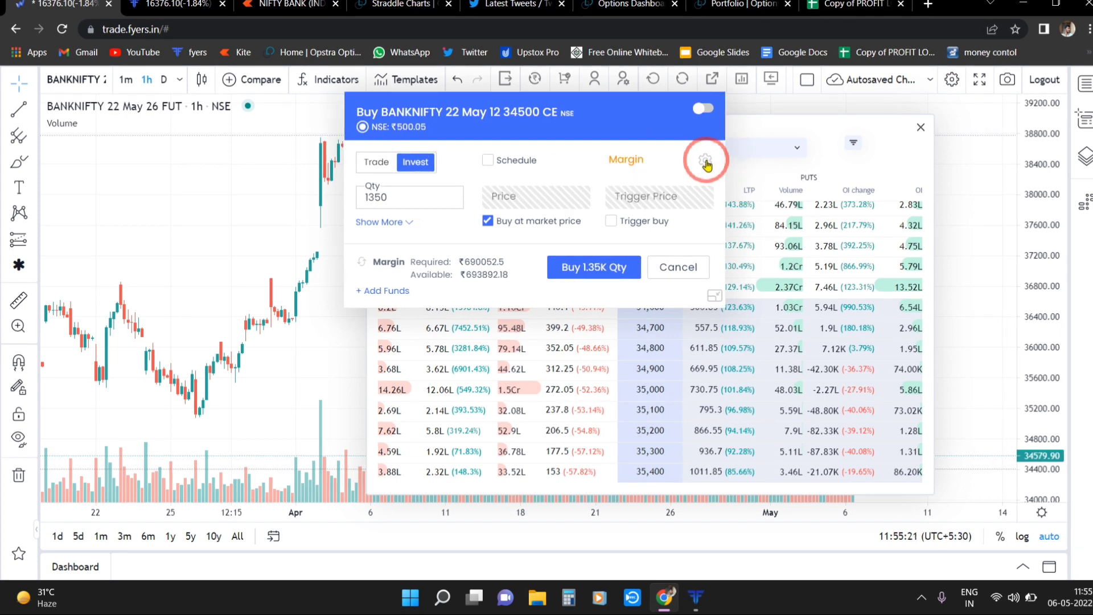
click(670, 251)
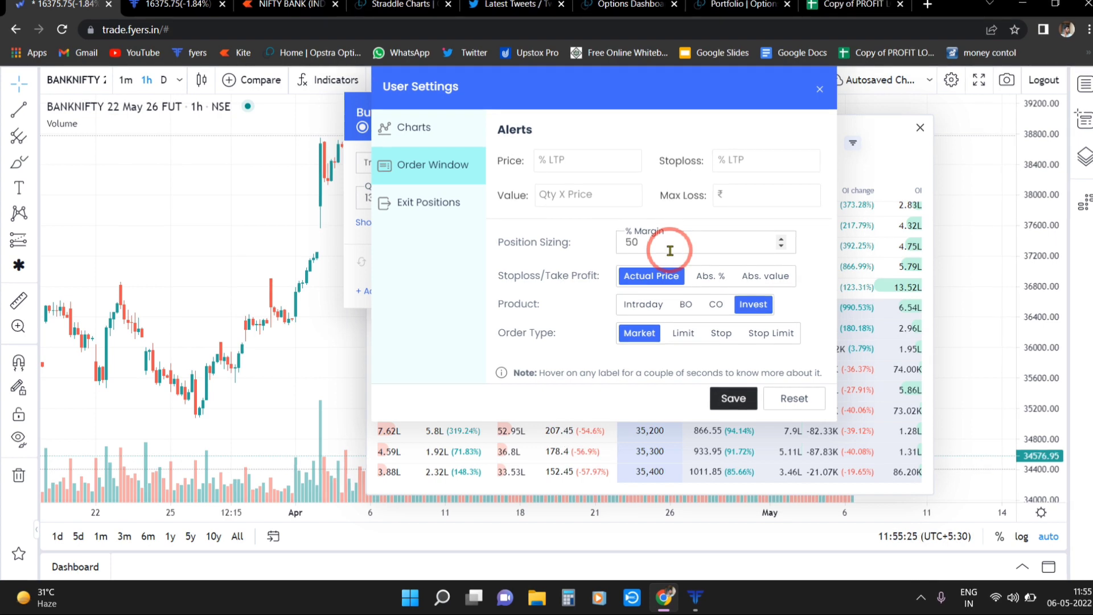
click(733, 399)
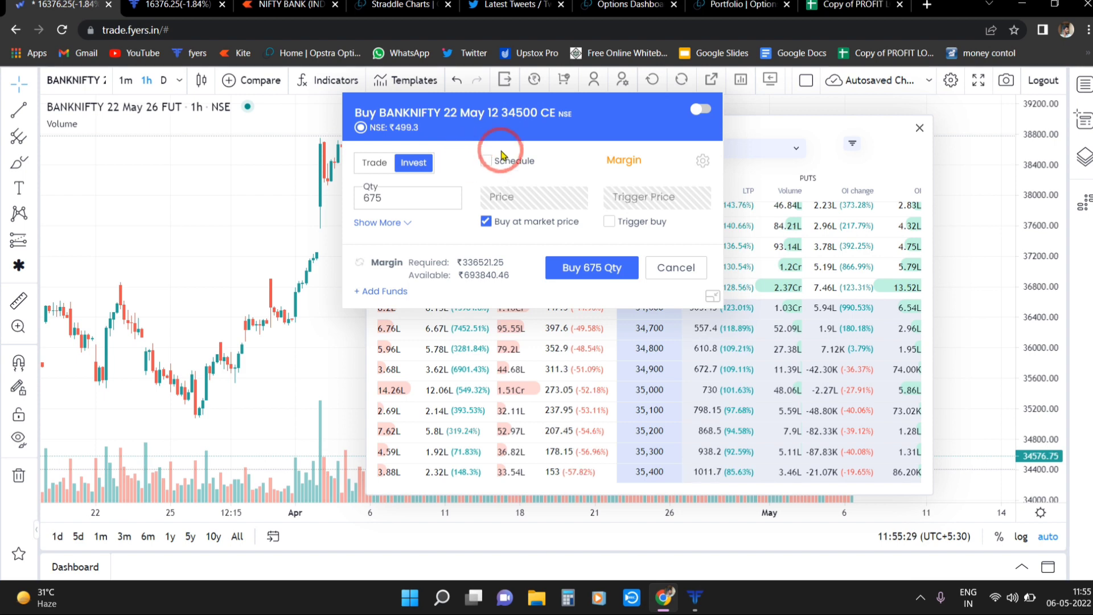
Set Position Sizing to 0, keep Invest product and Market order type, and save
click(703, 161)
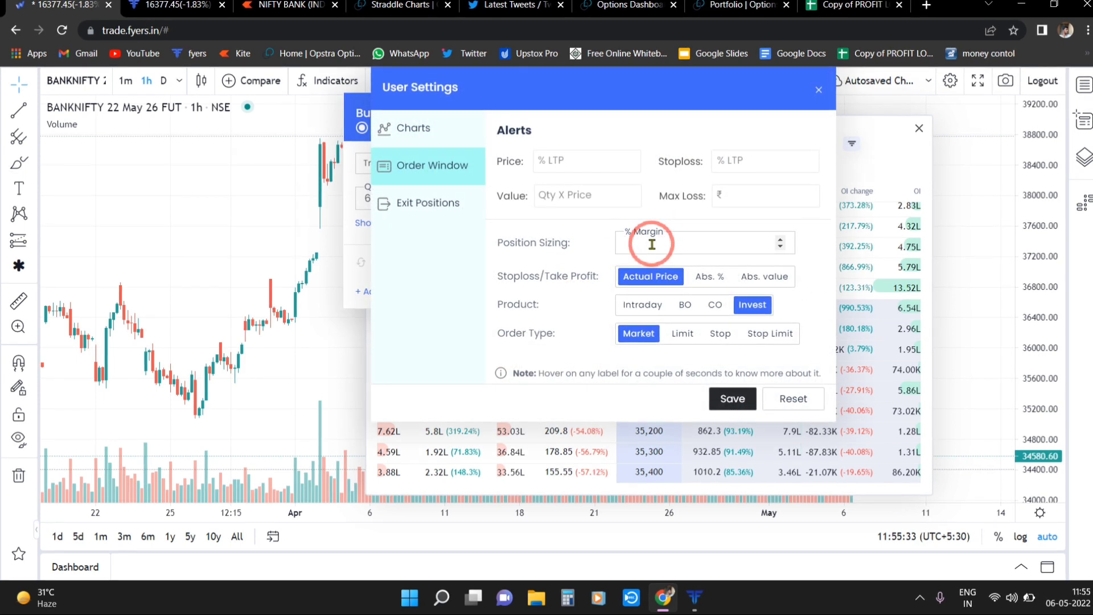
text(0)
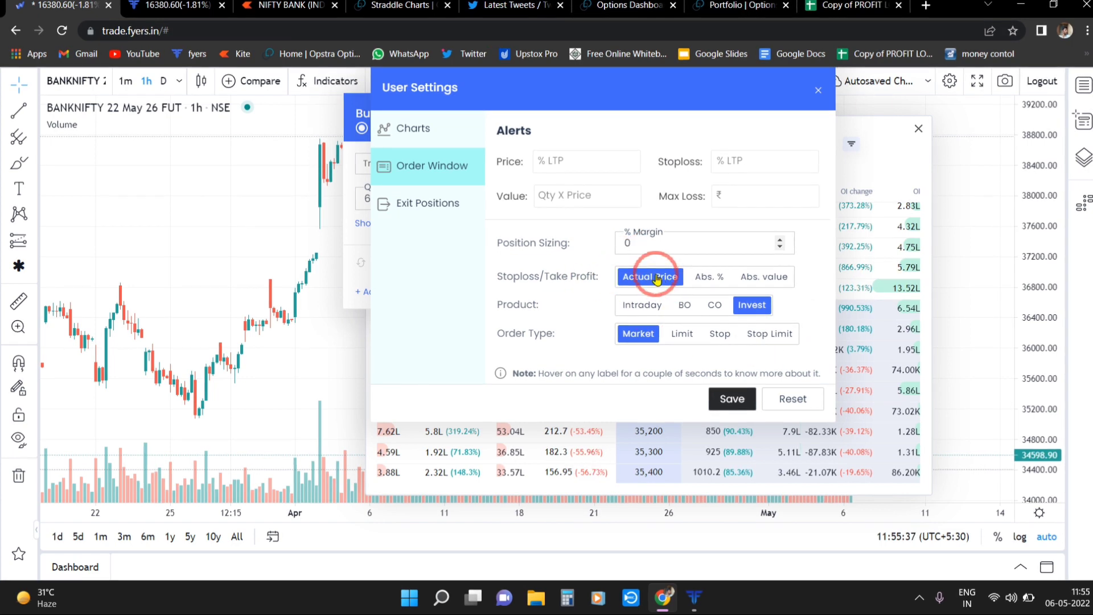
click(645, 306)
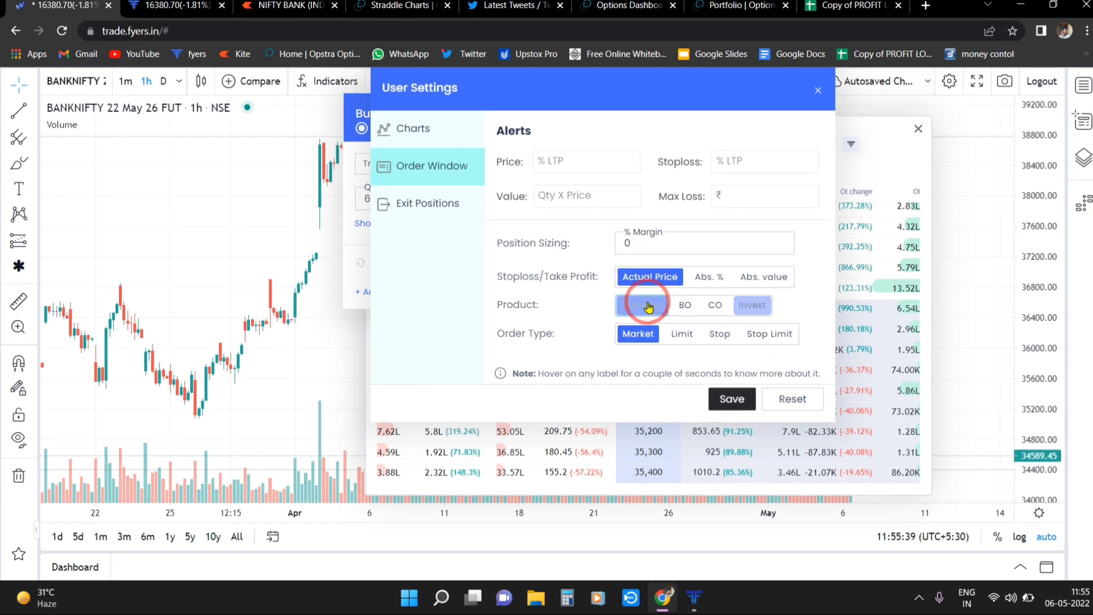
click(744, 307)
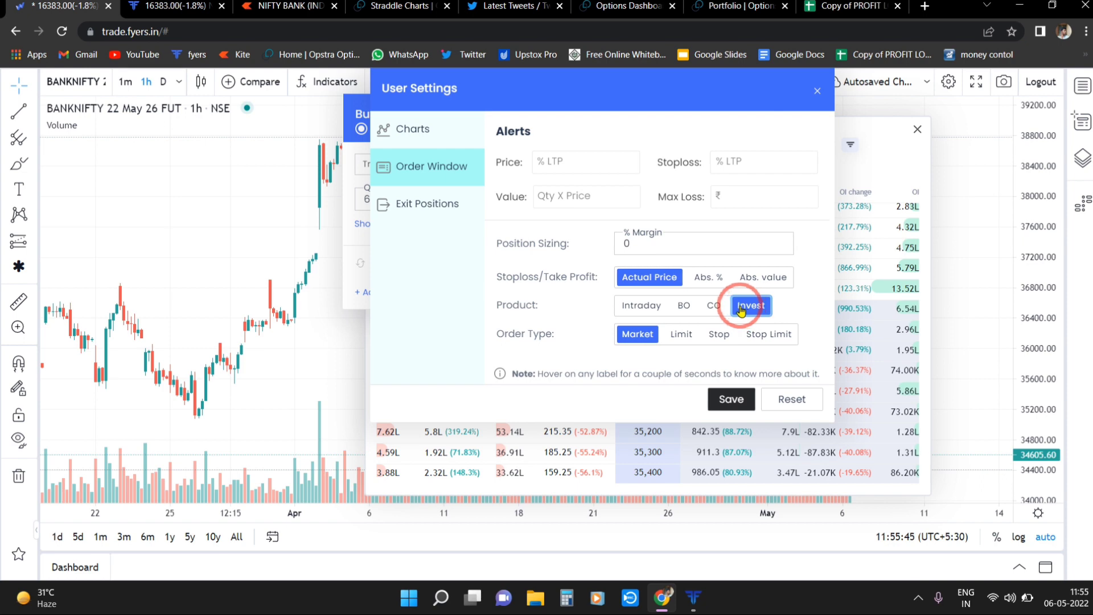
click(684, 334)
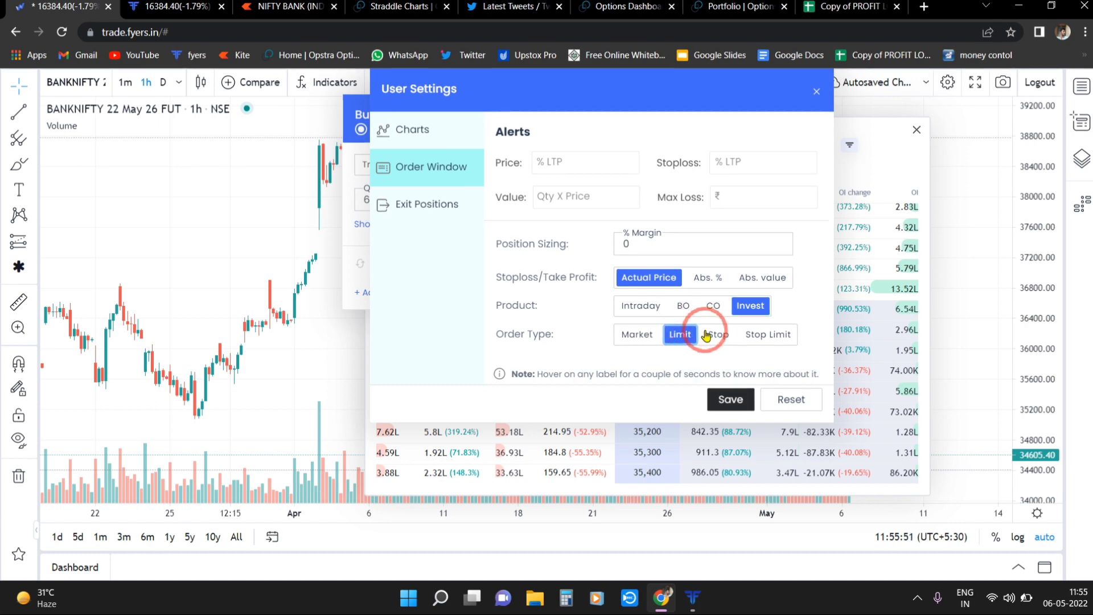
click(637, 337)
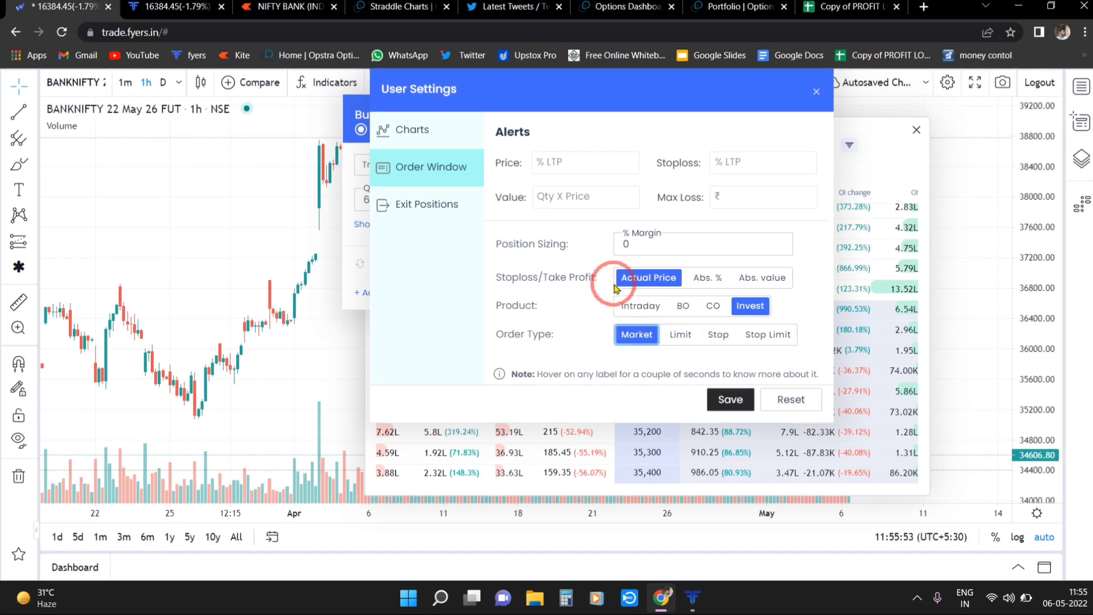
click(728, 398)
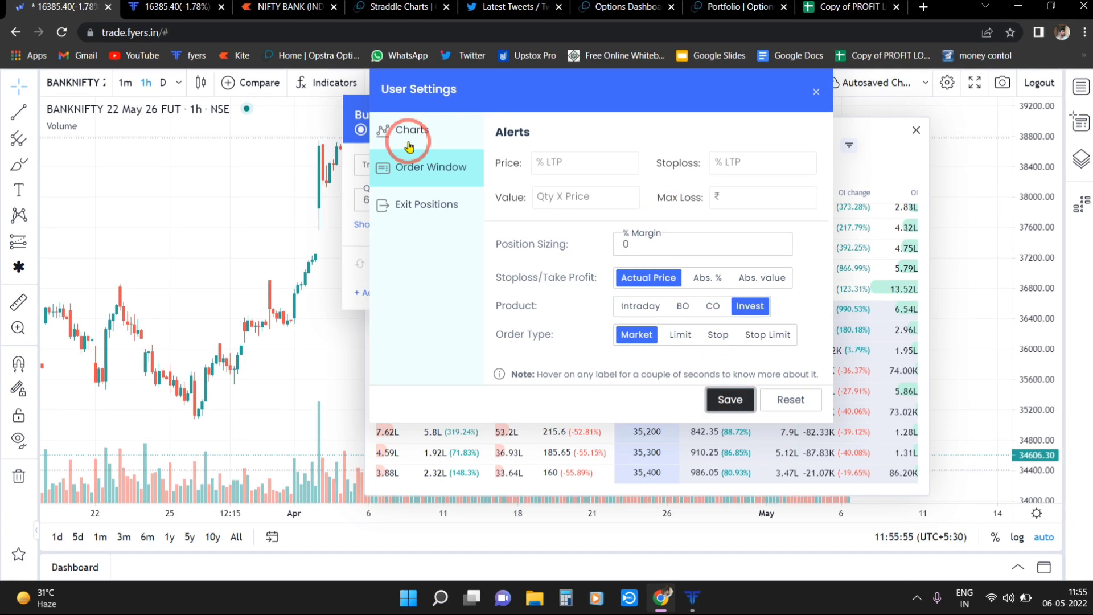
click(377, 136)
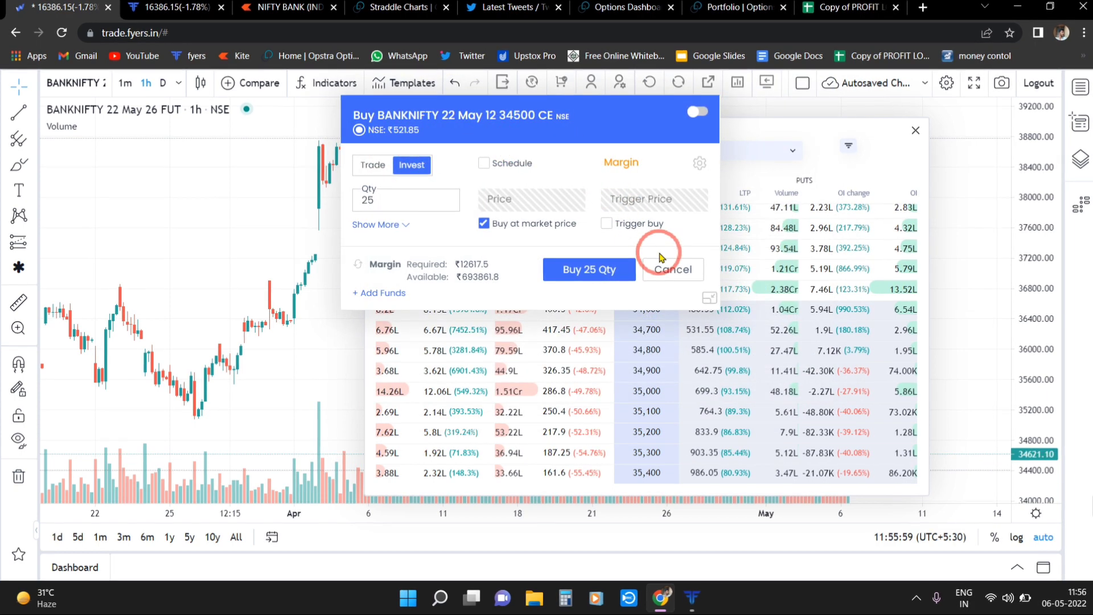
Cancel the buy order, close the option chain and extra browser tab, and load the previous version
click(673, 268)
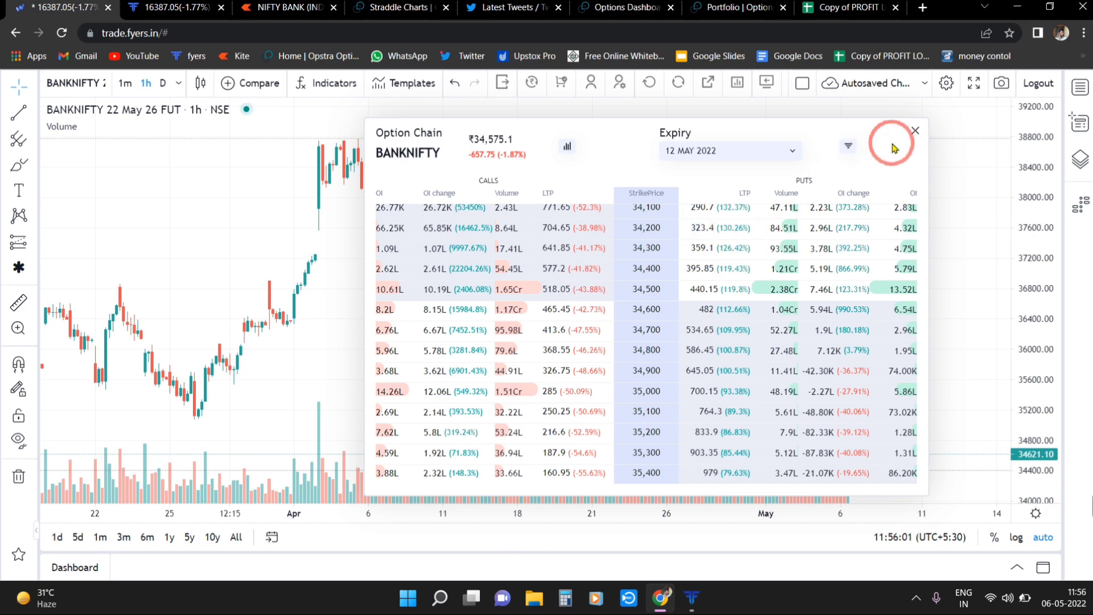
click(914, 131)
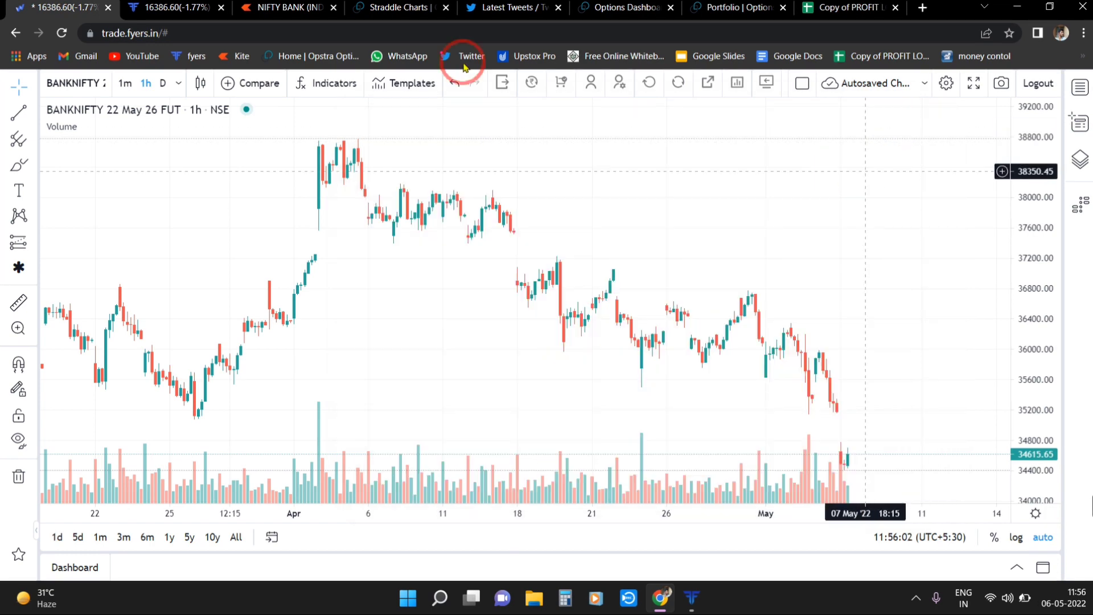
click(221, 8)
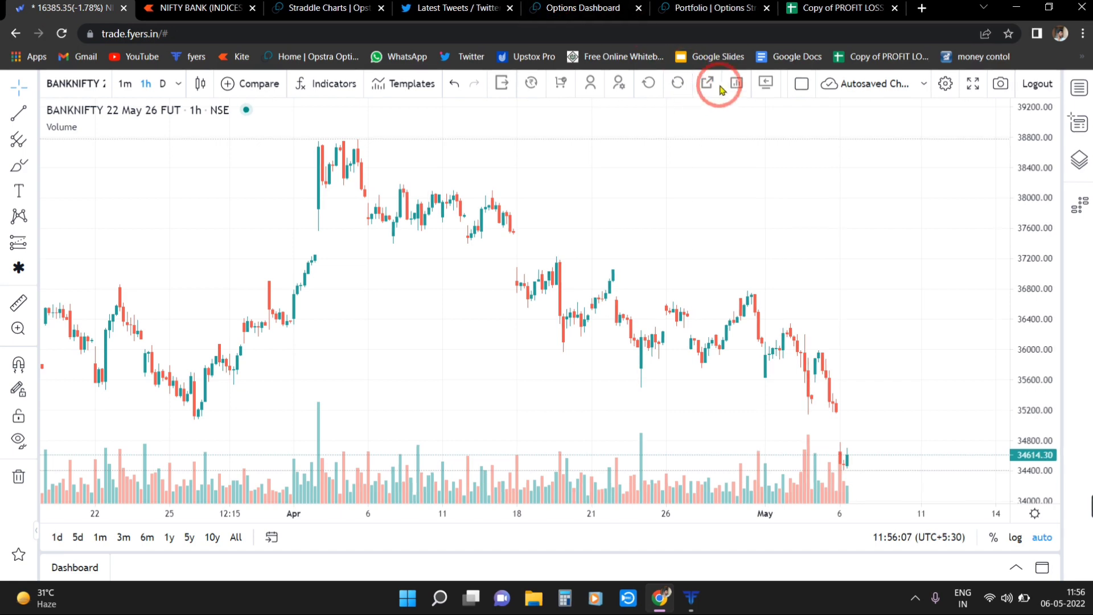
click(767, 84)
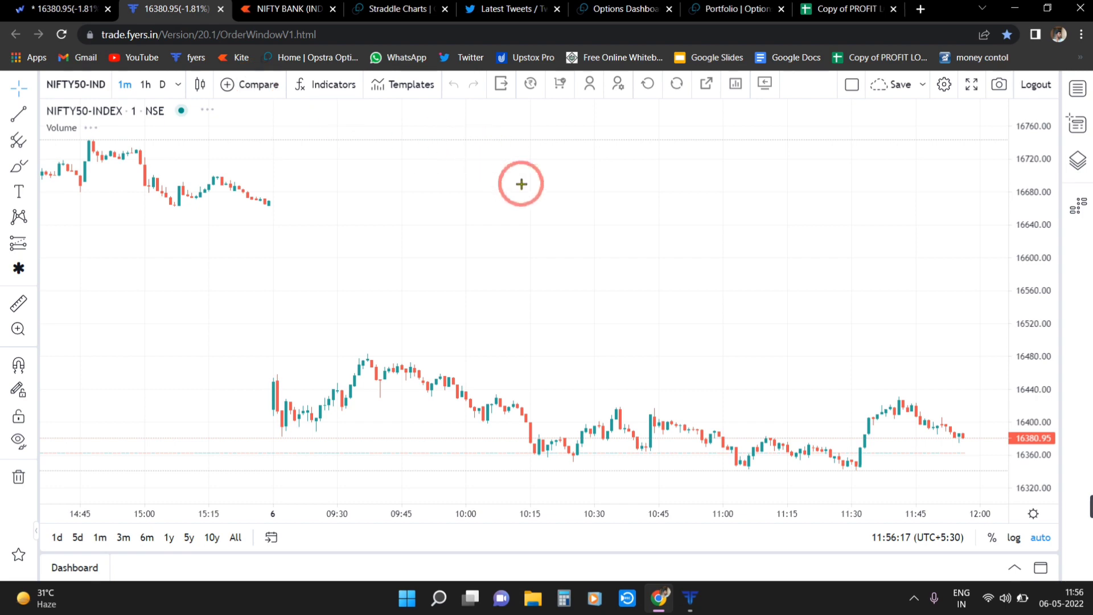
Open the BANKNIFTY 12 May 2022 option chain from the previous-version chart's context menu
right_click(523, 185)
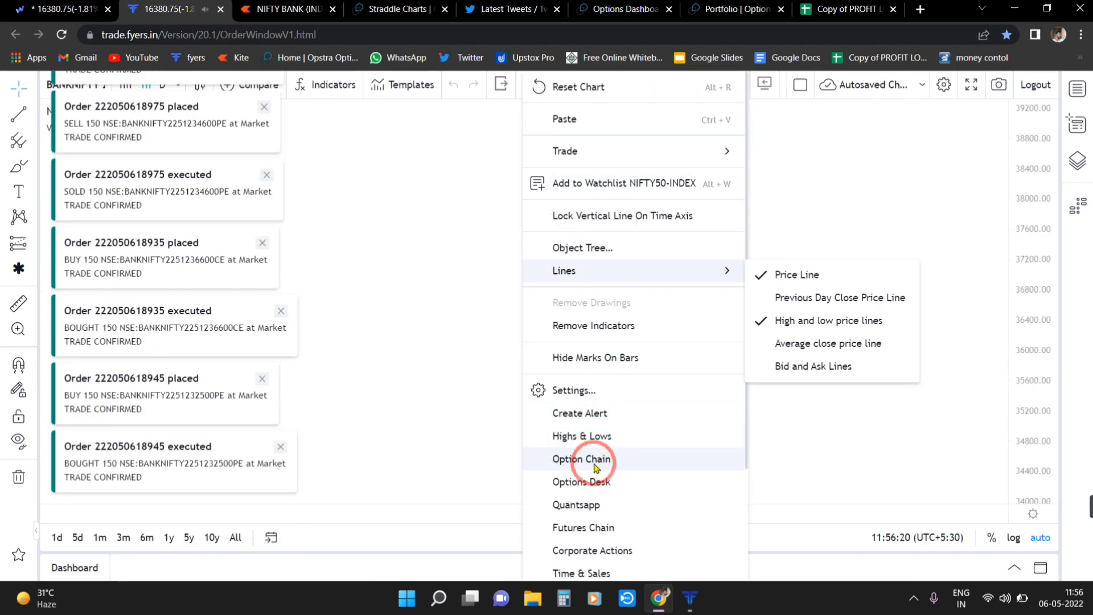
click(627, 457)
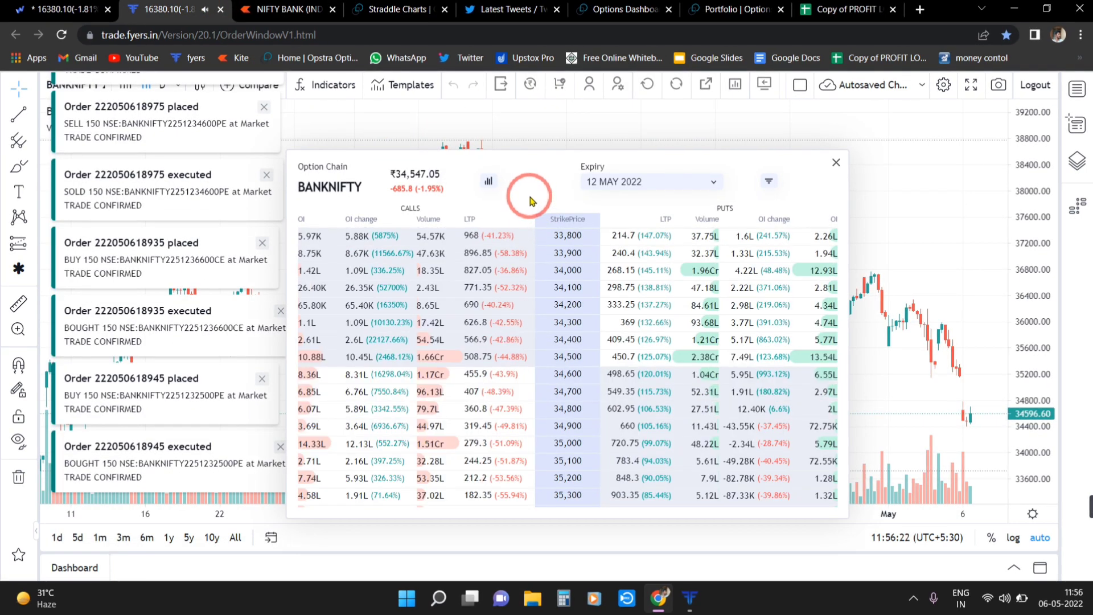